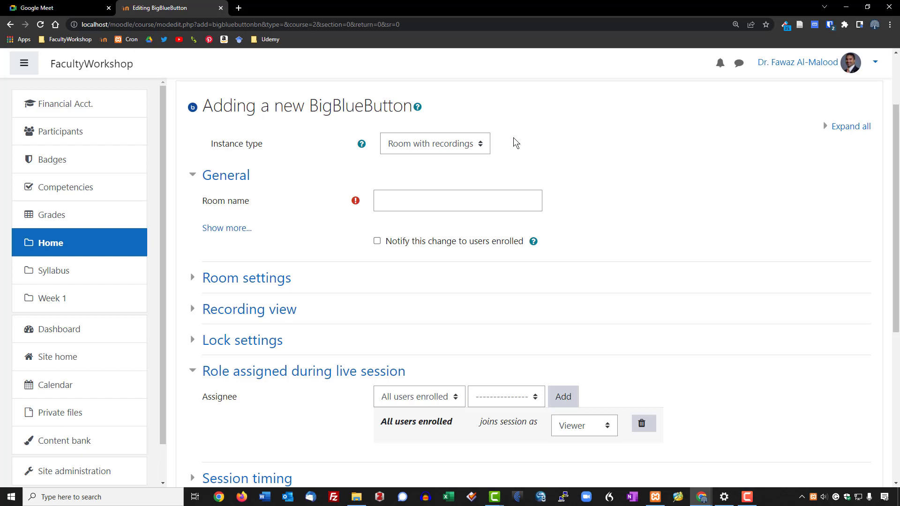
Make the BigBlueButton instance Room only and name the room 'Review Session'
{"action": "left_click", "coordinate": [484, 147]}
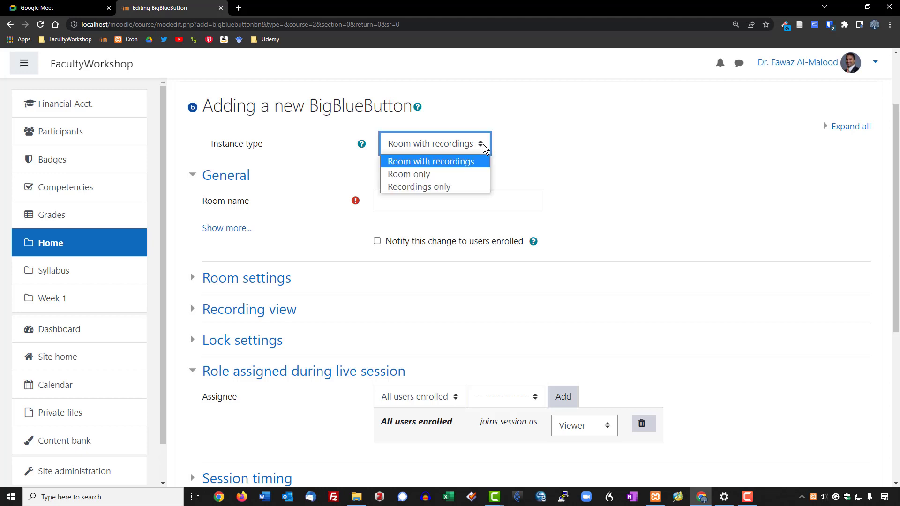
{"action": "left_click", "coordinate": [431, 173]}
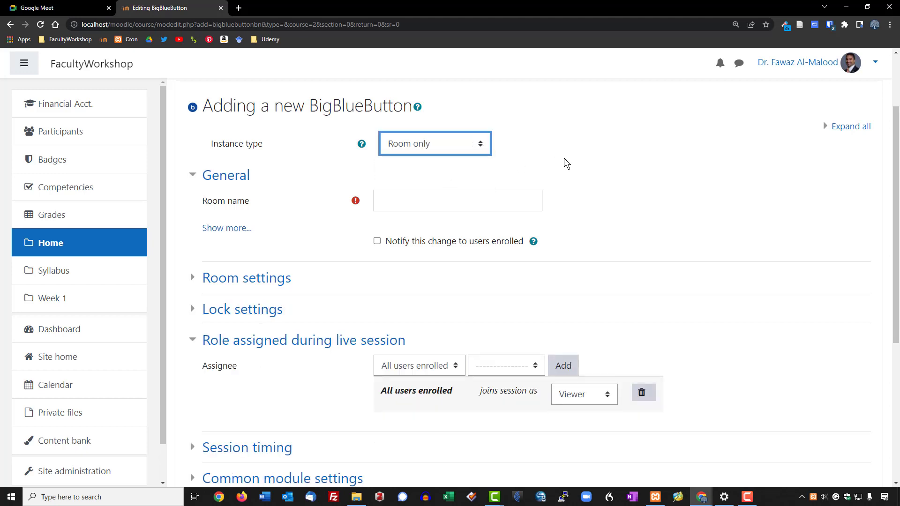
{"action": "left_click", "coordinate": [439, 197]}
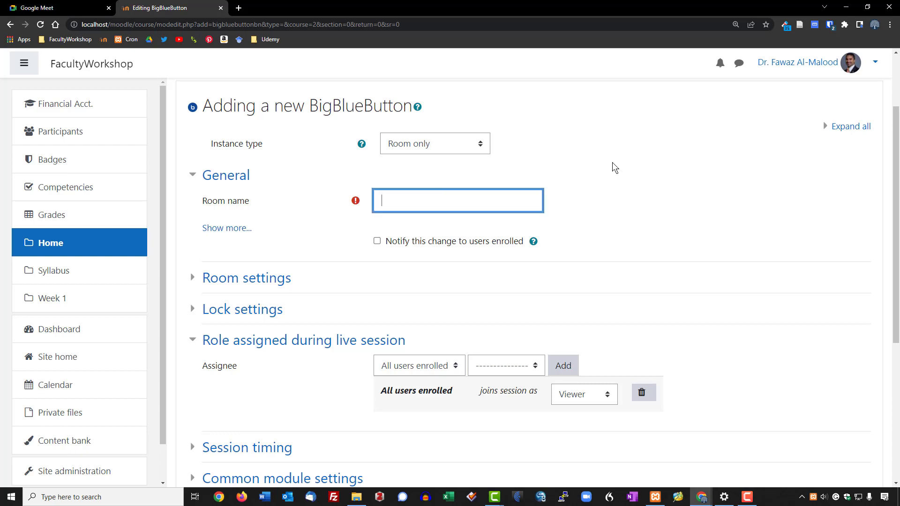
{"action": "type", "text": "Review Session"}
Paste the welcome sentence into the room's description field
{"action": "scroll", "coordinate": [633, 175], "scroll_direction": "down", "scroll_amount": 1}
{"action": "left_click", "coordinate": [287, 293]}
{"action": "scroll", "coordinate": [288, 295], "scroll_direction": "up", "scroll_amount": 2}
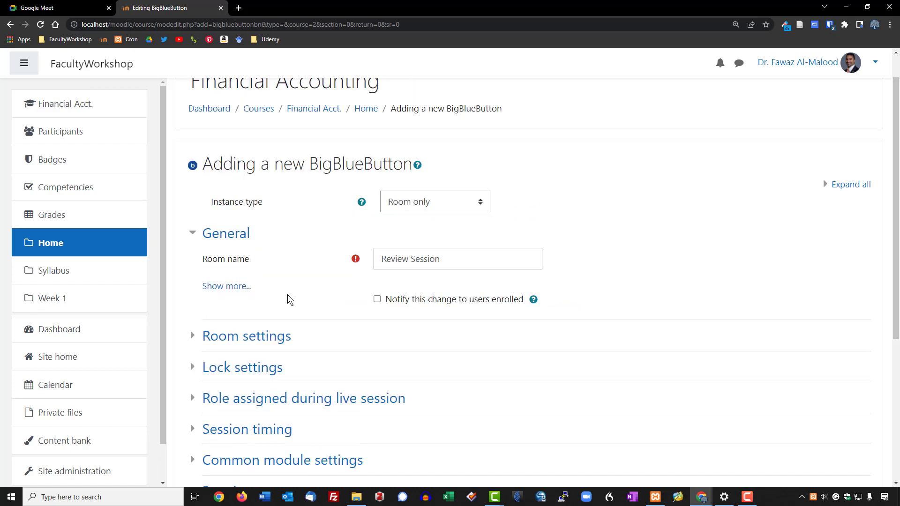
{"action": "left_click", "coordinate": [217, 293]}
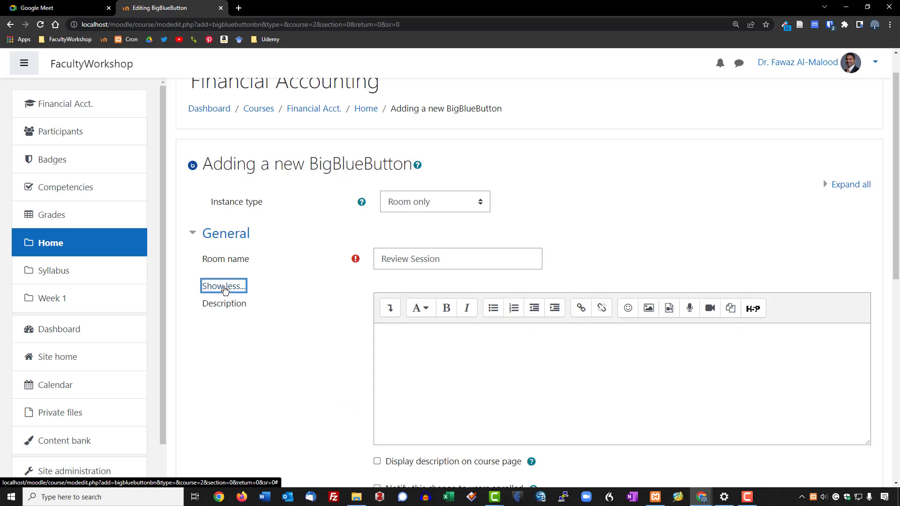
{"action": "left_click", "coordinate": [393, 330]}
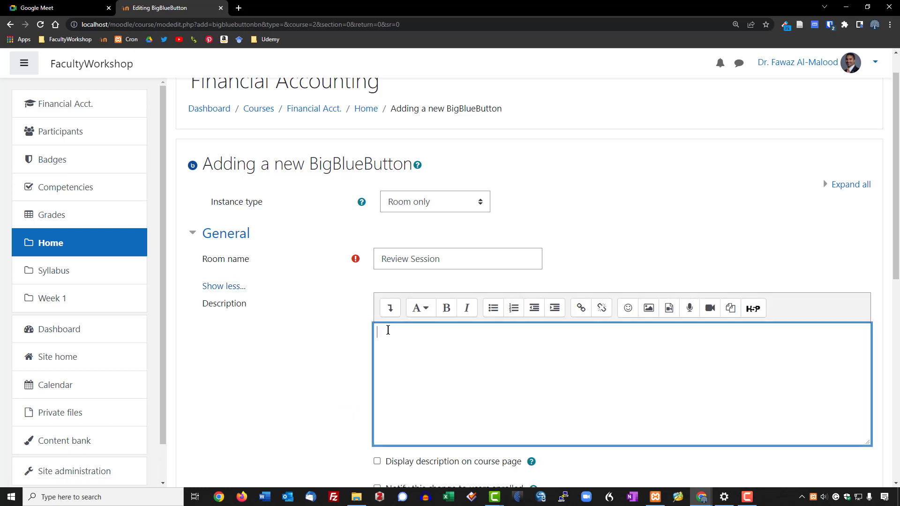
{"action": "type", "text": "Welcome to the weekly review session for Accounting 101"}
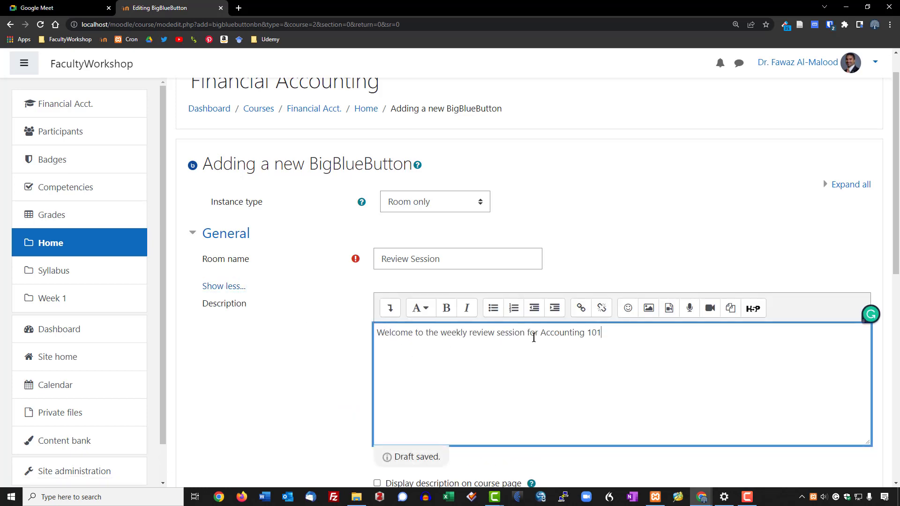
Display the description on the course page and make its text bold
{"action": "scroll", "coordinate": [591, 295], "scroll_direction": "down", "scroll_amount": 1}
{"action": "scroll", "coordinate": [591, 294], "scroll_direction": "down", "scroll_amount": 2}
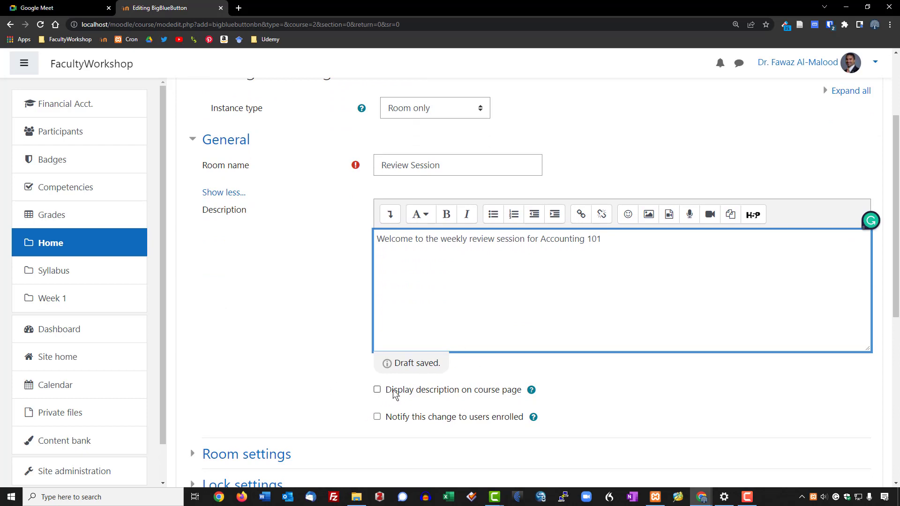
{"action": "left_click", "coordinate": [377, 368]}
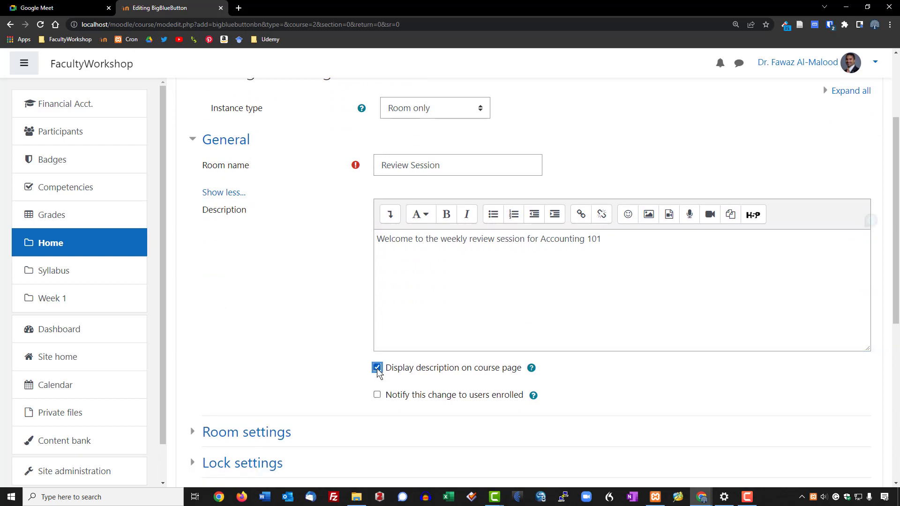
{"action": "left_click_drag", "start_coordinate": [616, 240], "coordinate": [376, 240]}
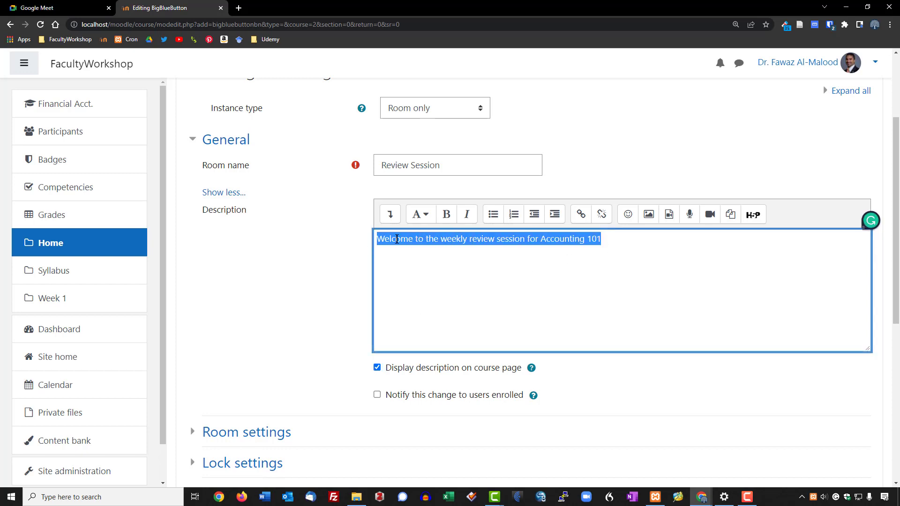
{"action": "left_click", "coordinate": [453, 222]}
{"action": "left_click", "coordinate": [452, 267]}
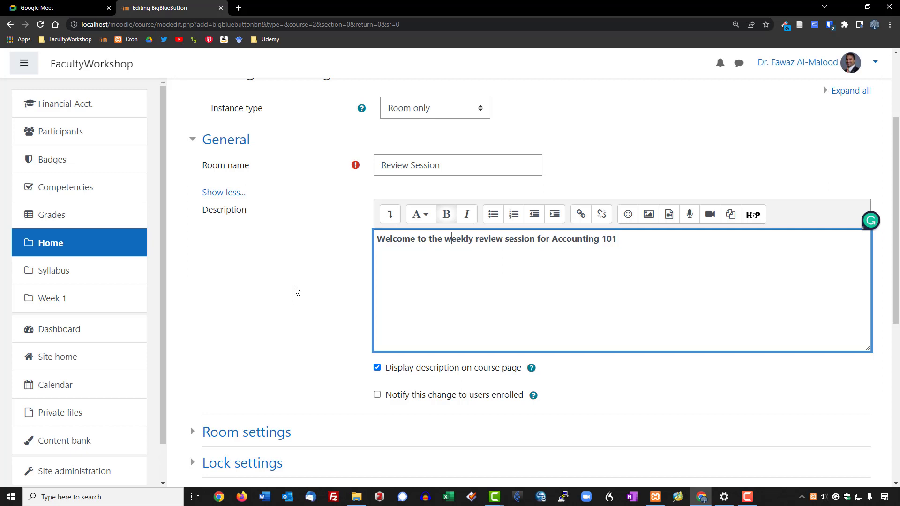
{"action": "scroll", "coordinate": [294, 286], "scroll_direction": "down", "scroll_amount": 1}
{"action": "scroll", "coordinate": [297, 278], "scroll_direction": "down", "scroll_amount": 1}
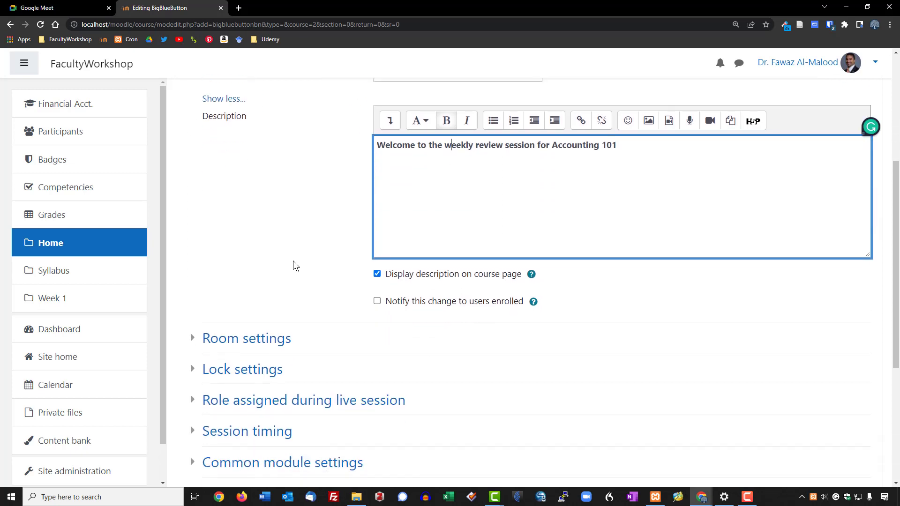
{"action": "scroll", "coordinate": [293, 261], "scroll_direction": "down", "scroll_amount": 1}
{"action": "scroll", "coordinate": [293, 261], "scroll_direction": "down", "scroll_amount": 1}
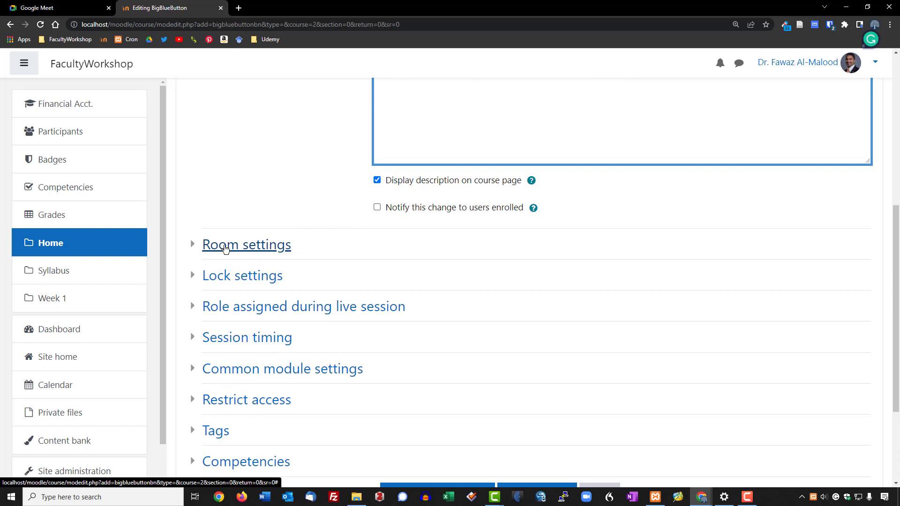
{"action": "left_click", "coordinate": [224, 247]}
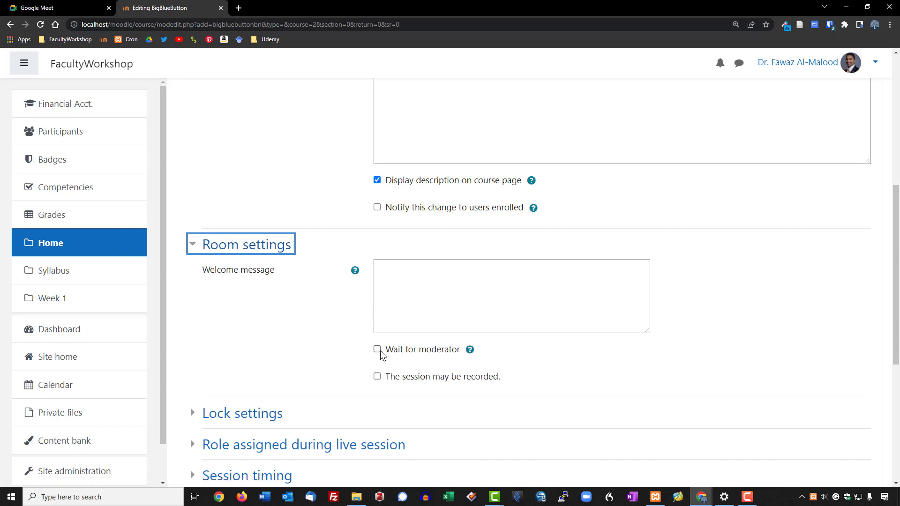
{"action": "scroll", "coordinate": [303, 342], "scroll_direction": "down", "scroll_amount": 1}
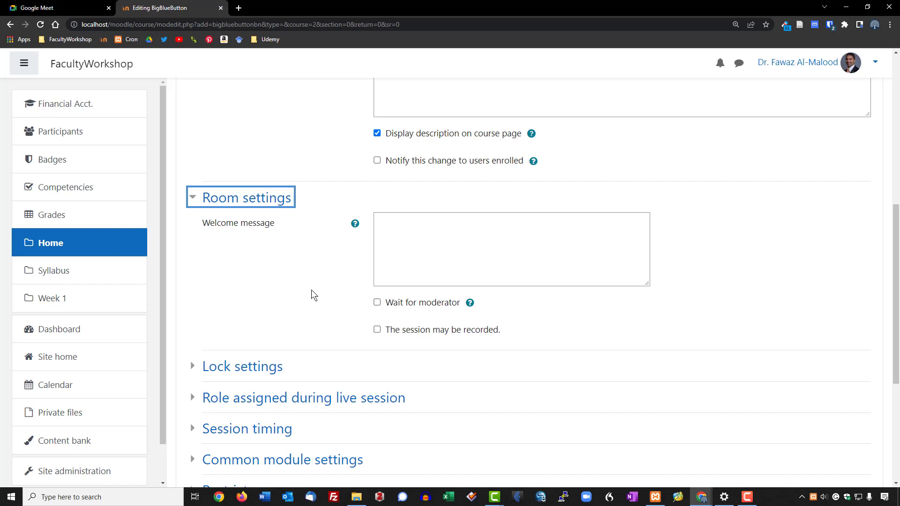
{"action": "left_click", "coordinate": [272, 199]}
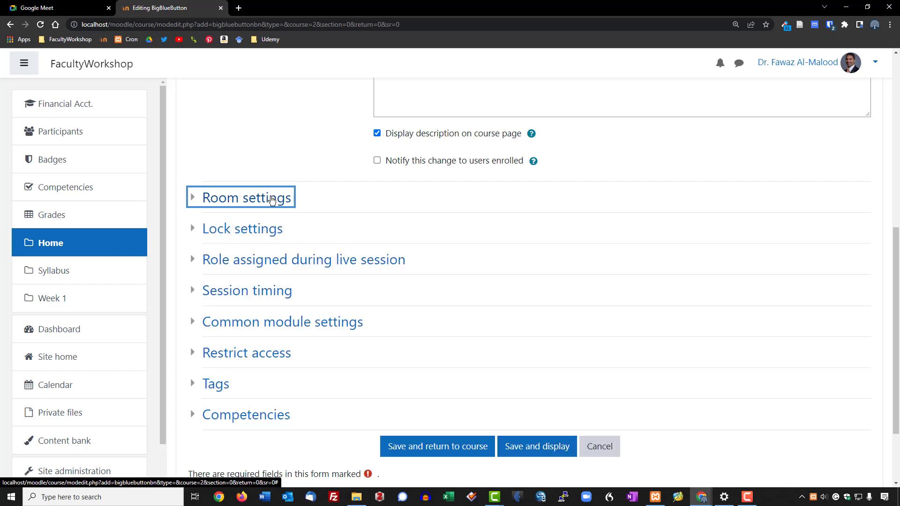
Check the Lock settings and role sections, then expand Session timing to show the open/close dates
{"action": "left_click", "coordinate": [243, 234]}
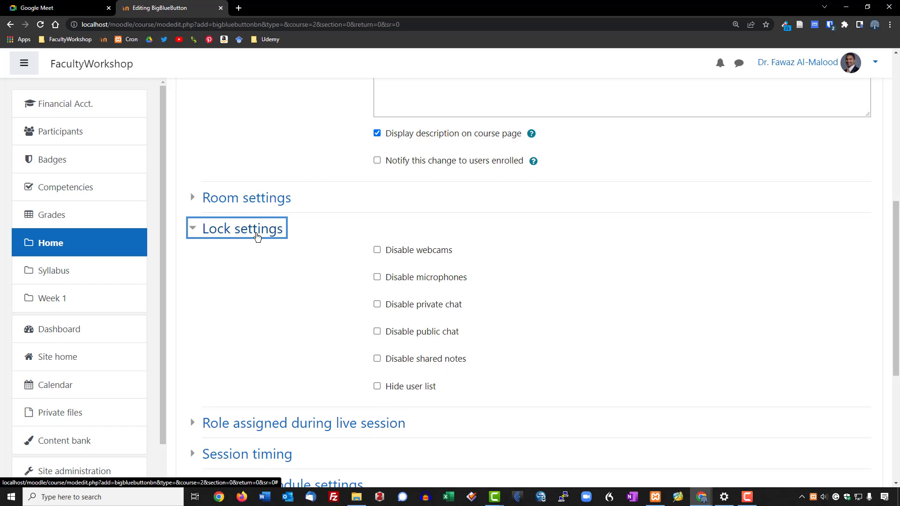
{"action": "left_click", "coordinate": [259, 236]}
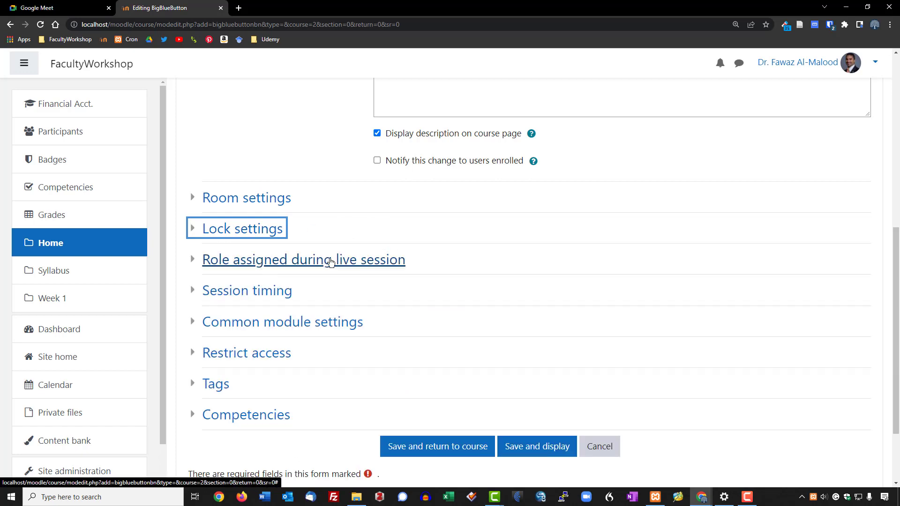
{"action": "left_click", "coordinate": [272, 265]}
{"action": "left_click", "coordinate": [287, 262]}
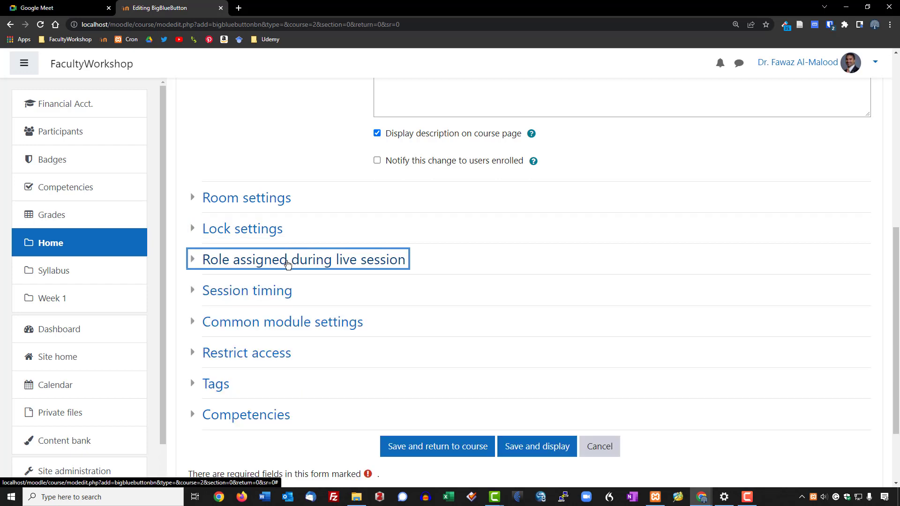
{"action": "left_click", "coordinate": [224, 297]}
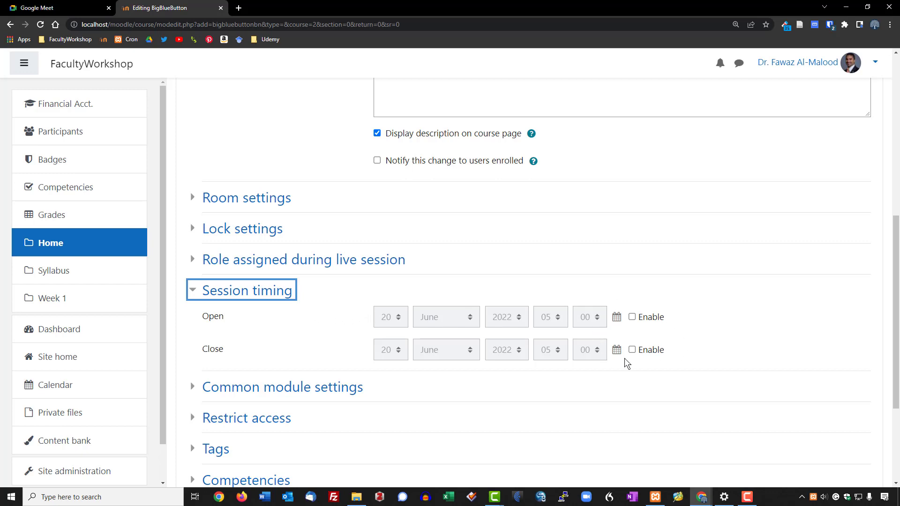
Save the Review Session room and return to the Financial Accounting course
{"action": "left_click", "coordinate": [265, 295]}
{"action": "scroll", "coordinate": [488, 319], "scroll_direction": "down", "scroll_amount": 3}
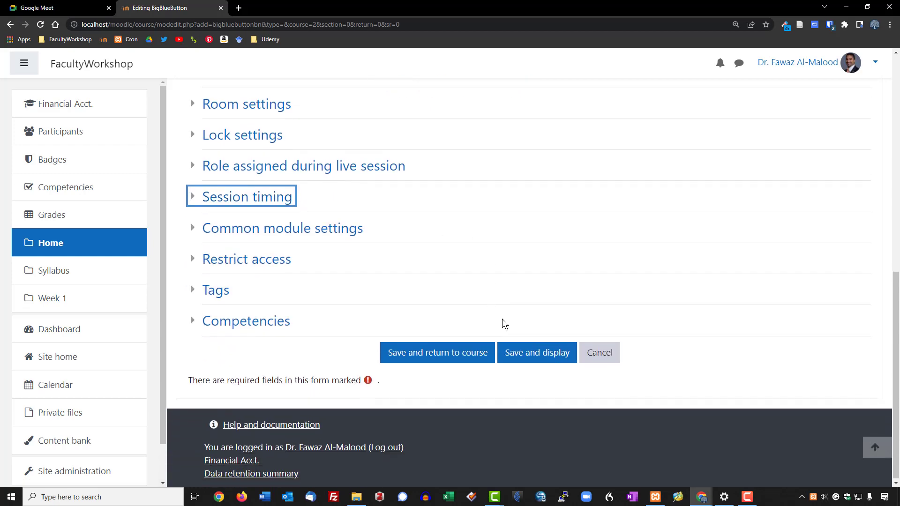
{"action": "left_click", "coordinate": [463, 359]}
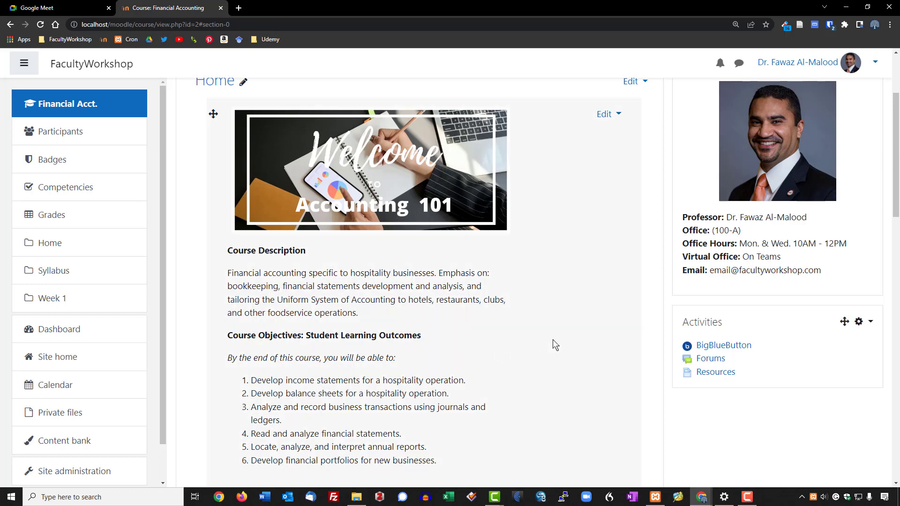
Check the new activity on the course page and turn editing off
{"action": "scroll", "coordinate": [558, 337], "scroll_direction": "down", "scroll_amount": 6}
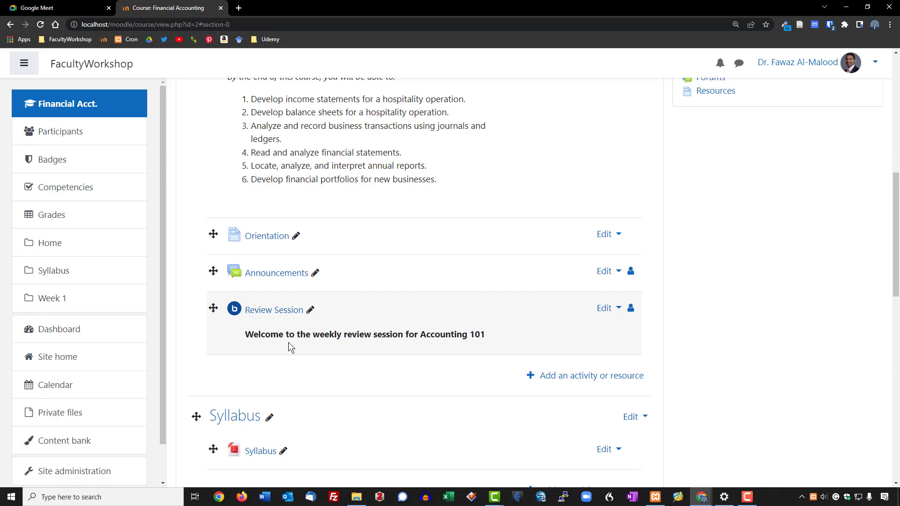
{"action": "scroll", "coordinate": [751, 309], "scroll_direction": "up", "scroll_amount": 6}
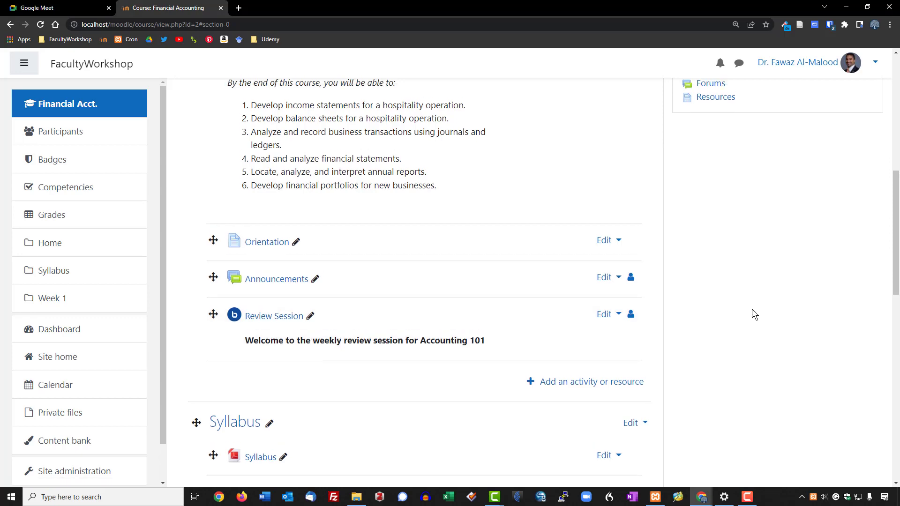
{"action": "left_click", "coordinate": [821, 147]}
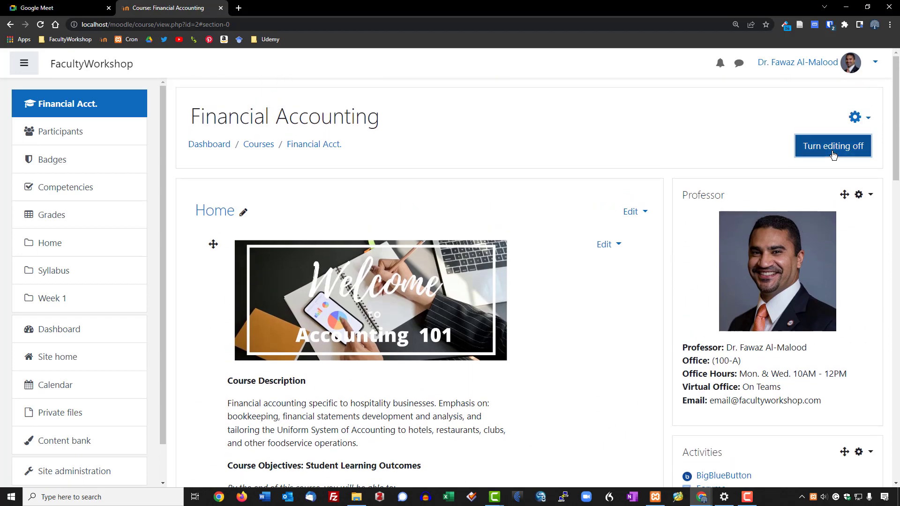
Open the Review Session activity page from the Financial Accounting course
{"action": "scroll", "coordinate": [471, 311], "scroll_direction": "down", "scroll_amount": 9}
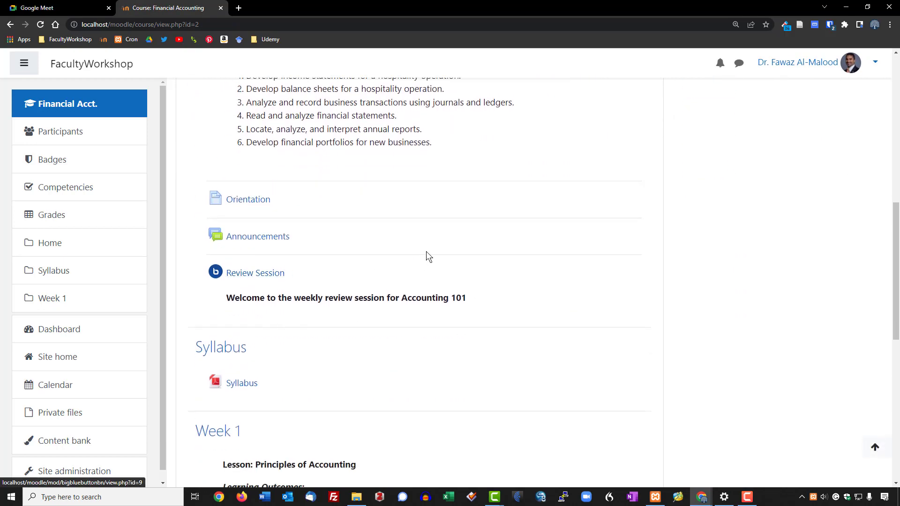
{"action": "left_click", "coordinate": [268, 277]}
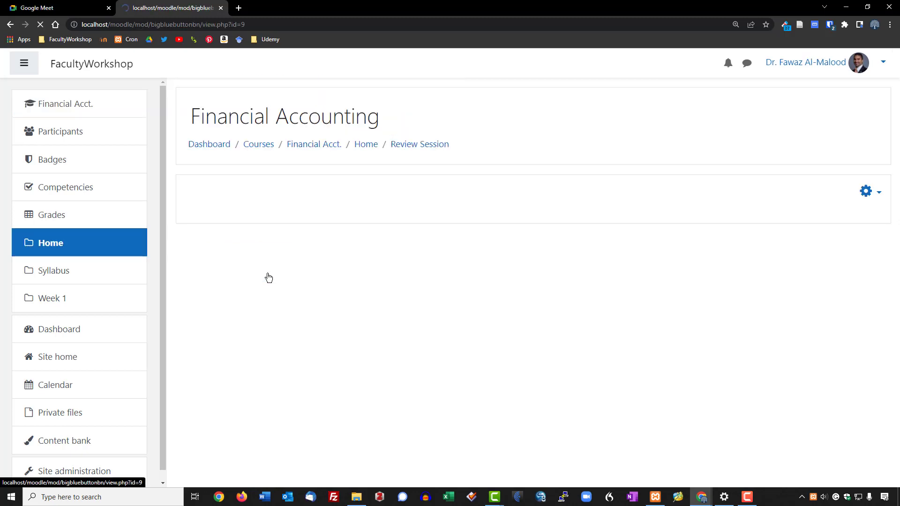
{"action": "scroll", "coordinate": [652, 330], "scroll_direction": "down", "scroll_amount": 2}
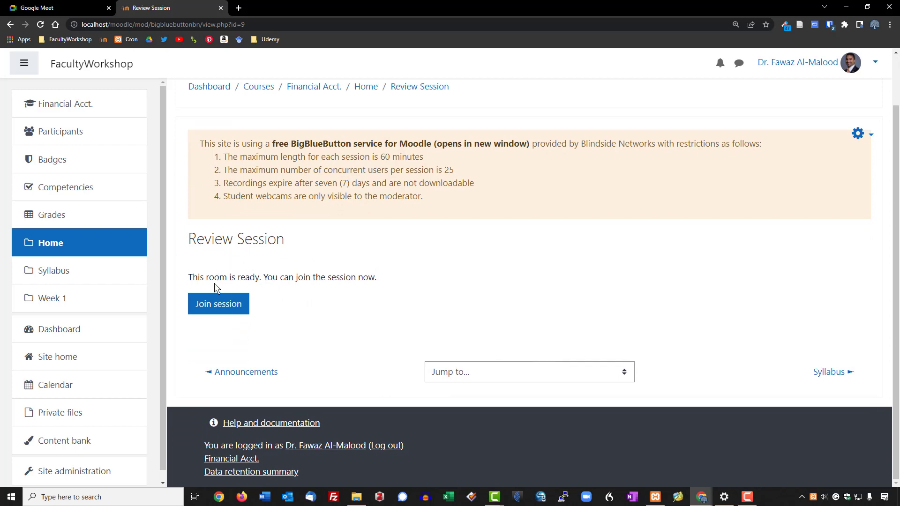
Join the Review Session with microphone audio, allowing mic access and skipping the echo test
{"action": "left_click", "coordinate": [227, 309]}
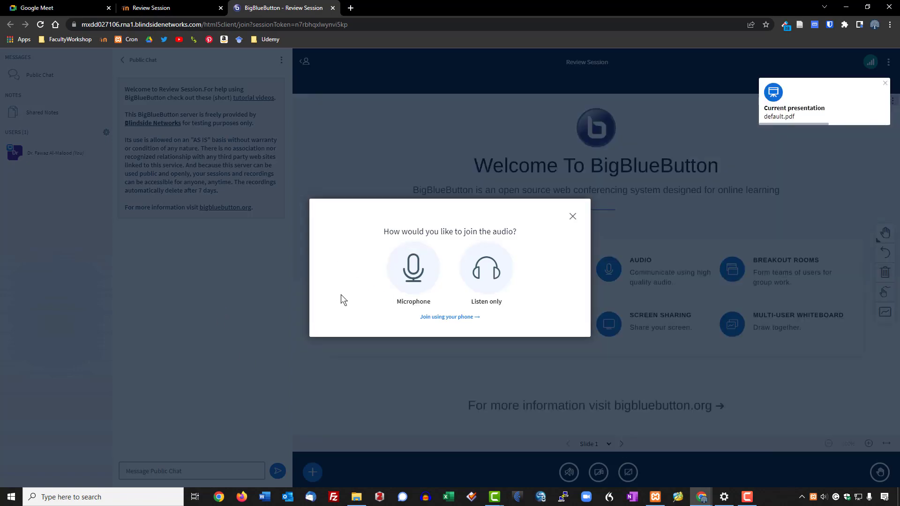
{"action": "left_click", "coordinate": [415, 270]}
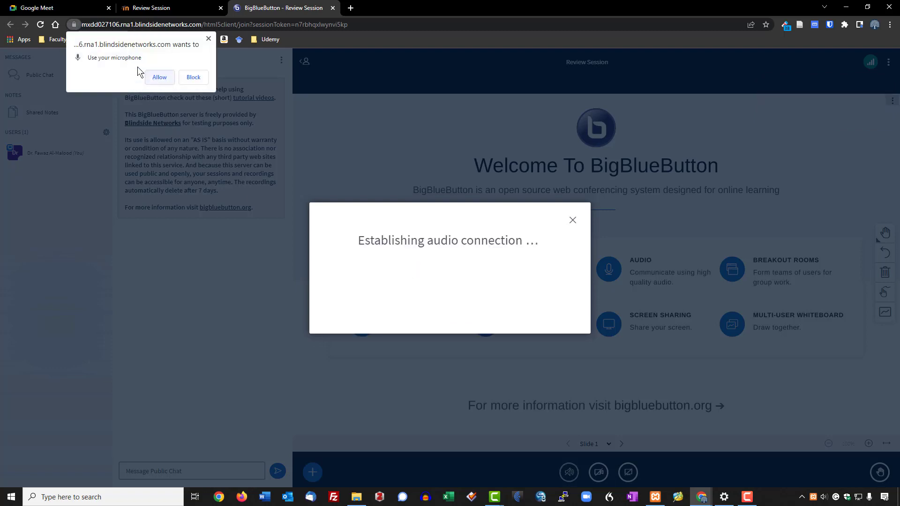
{"action": "left_click", "coordinate": [162, 80]}
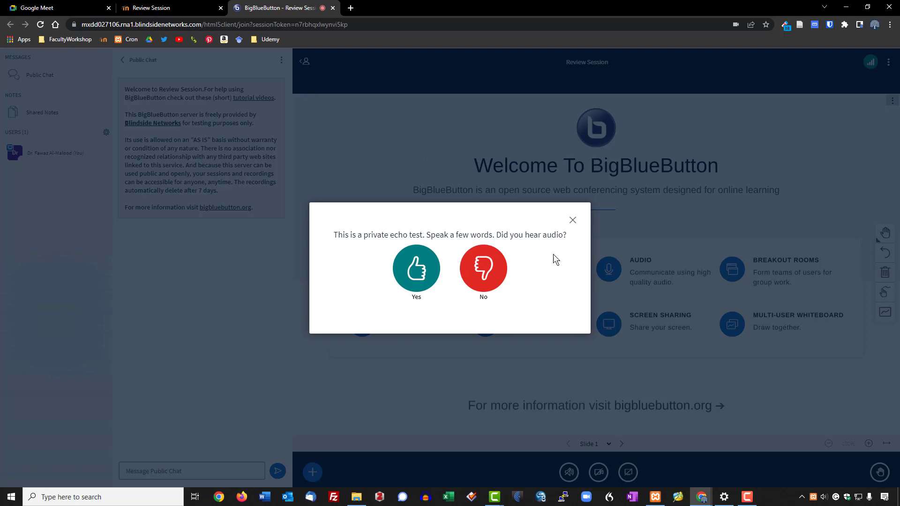
{"action": "left_click", "coordinate": [573, 220]}
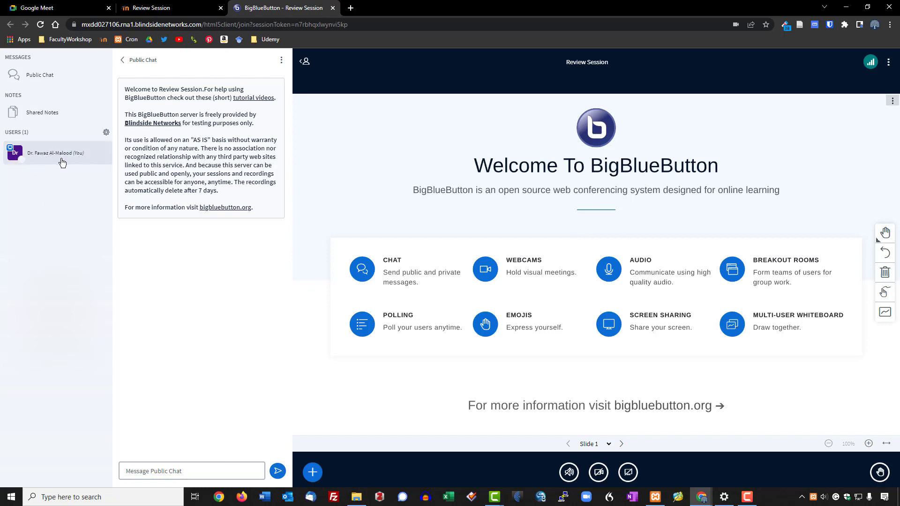
Send 'This is a test' to the public chat, then glance at the actions menu
{"action": "left_click", "coordinate": [169, 473]}
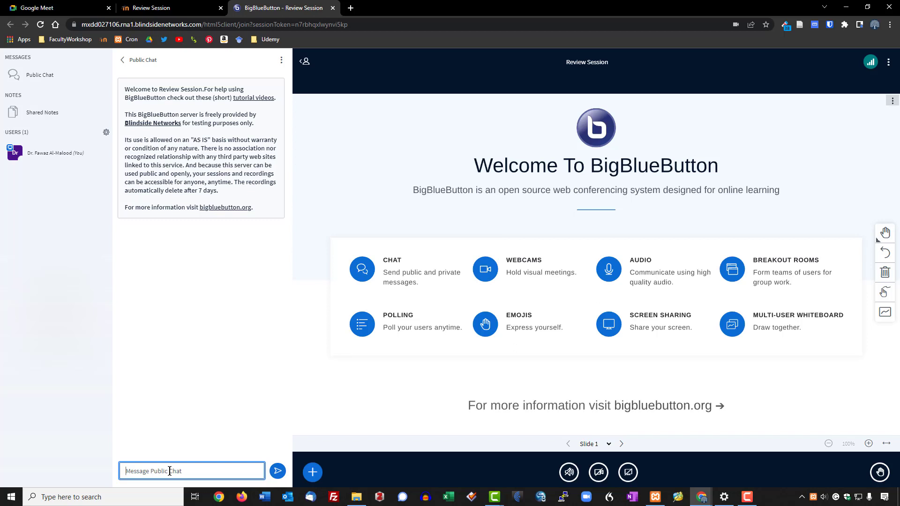
{"action": "type", "text": "This is a test"}
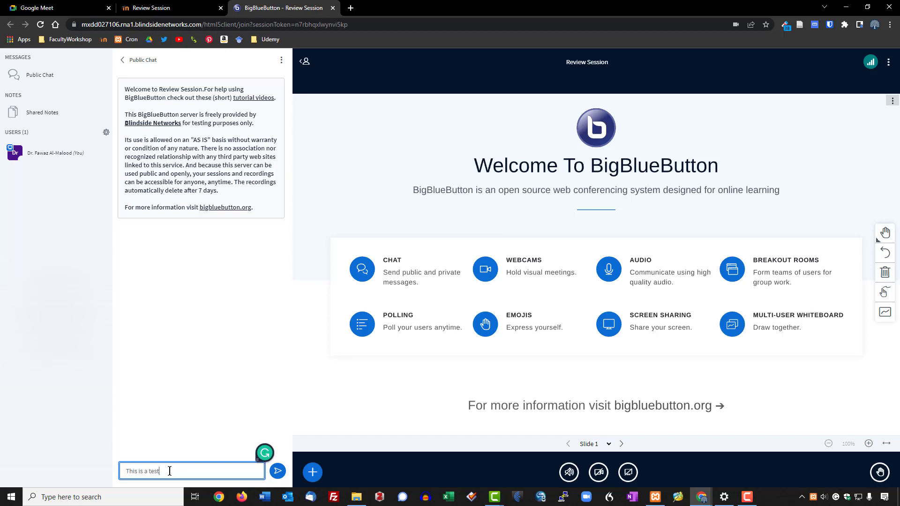
{"action": "key", "text": "Return"}
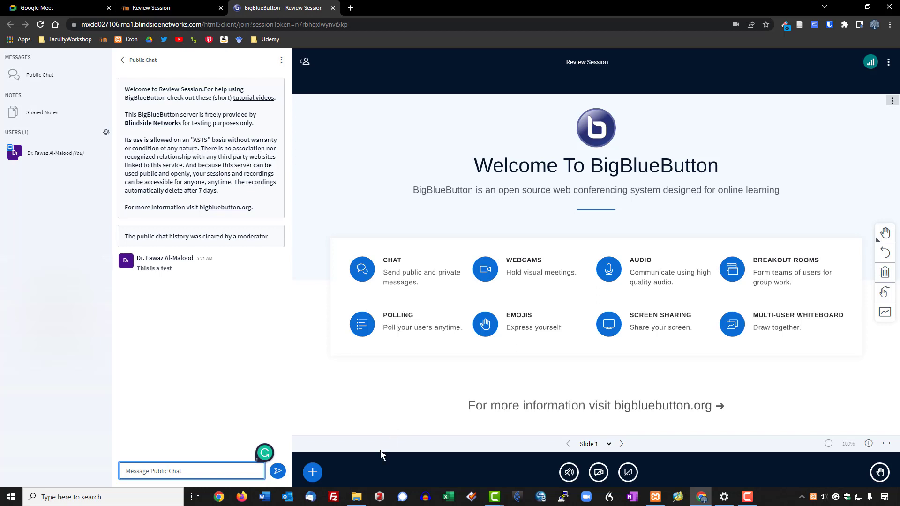
{"action": "left_click", "coordinate": [313, 474]}
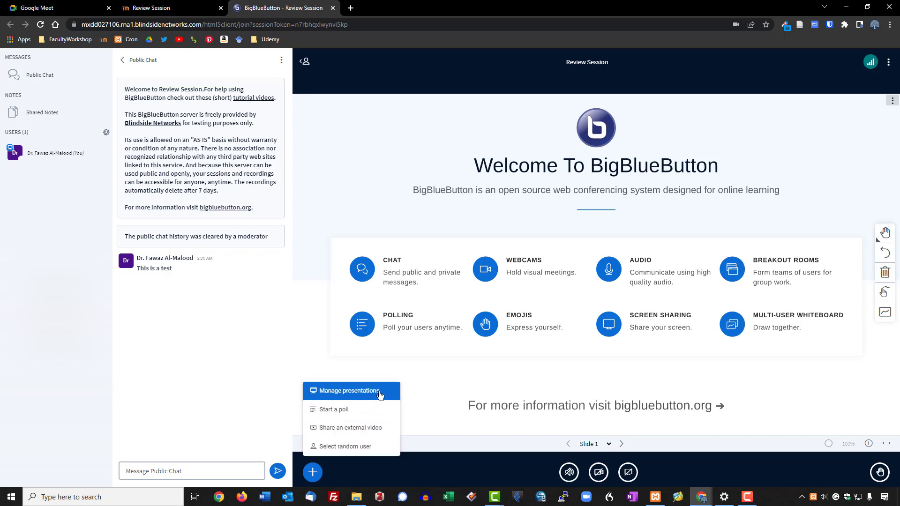
{"action": "left_click", "coordinate": [742, 413]}
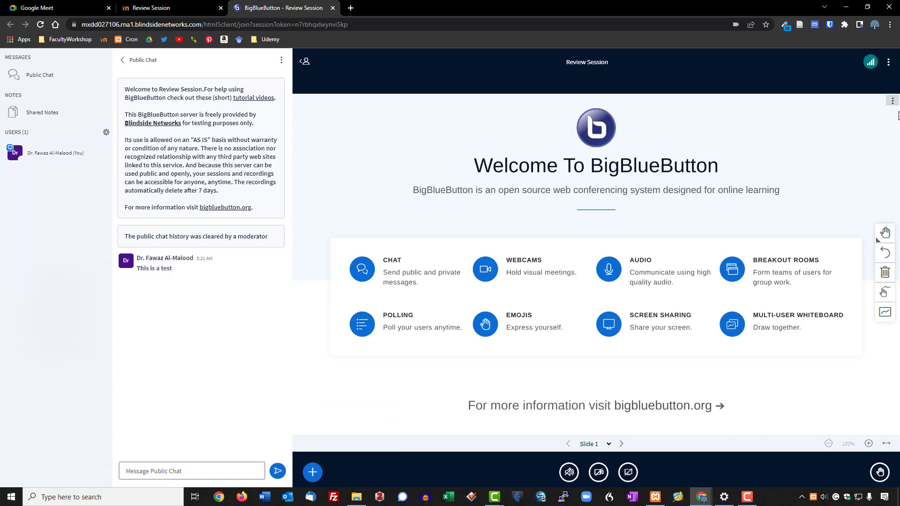
Close the meeting tab, end the Review Session from Moodle, and return to Financial Acct
{"action": "left_click", "coordinate": [334, 8]}
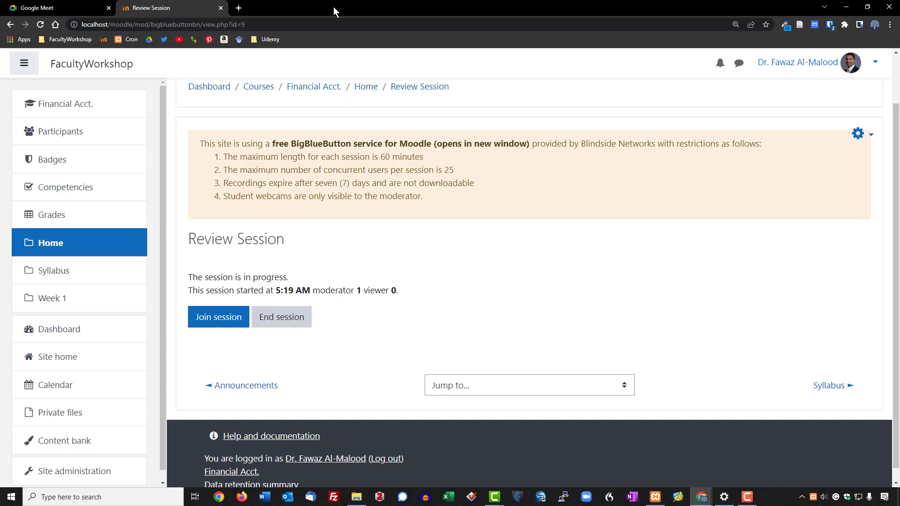
{"action": "left_click", "coordinate": [302, 317]}
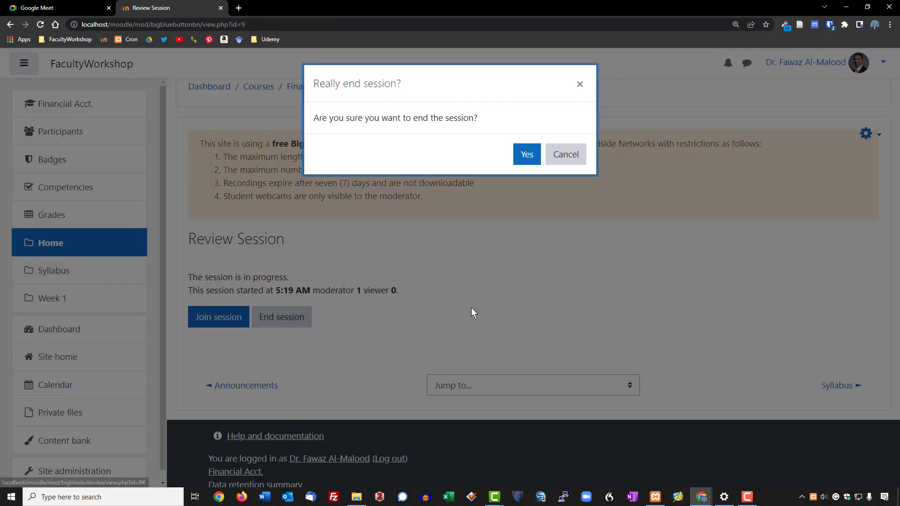
{"action": "left_click", "coordinate": [525, 157]}
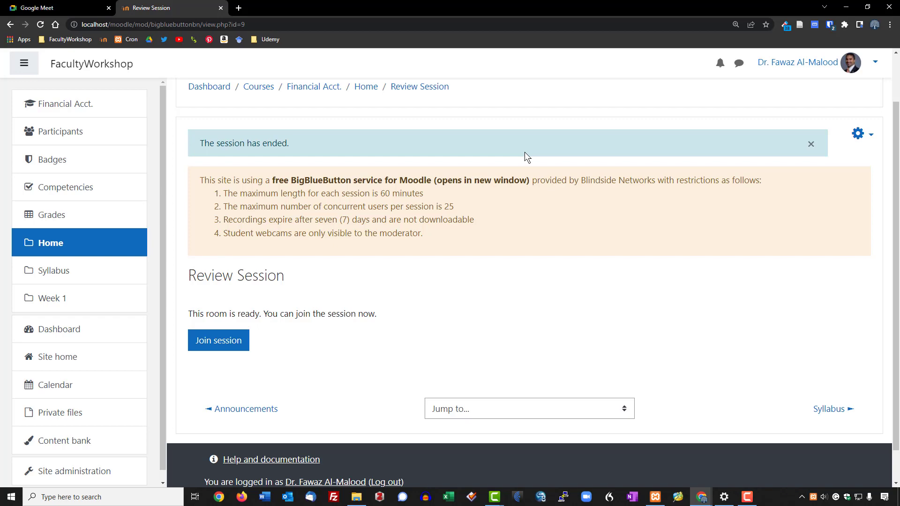
{"action": "left_click", "coordinate": [328, 90]}
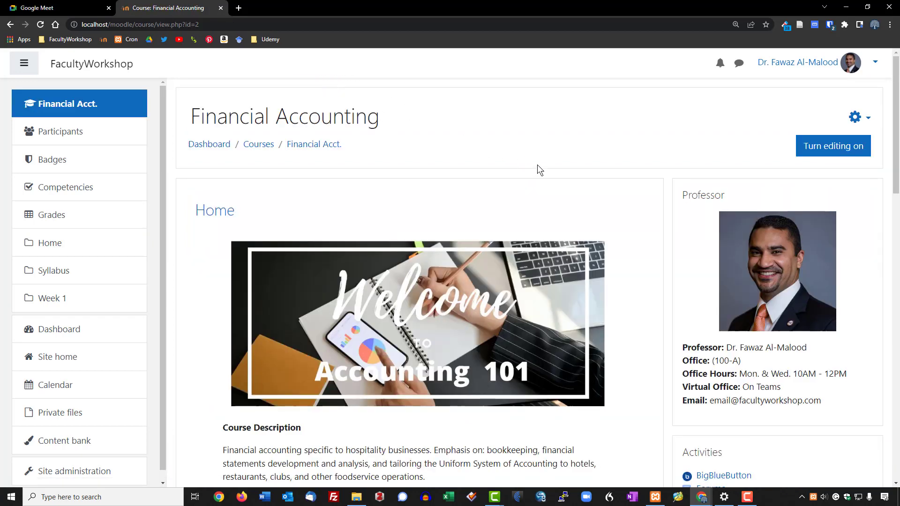
Turn course editing back on and open the Add an activity or resource chooser
{"action": "scroll", "coordinate": [538, 165], "scroll_direction": "down", "scroll_amount": 7}
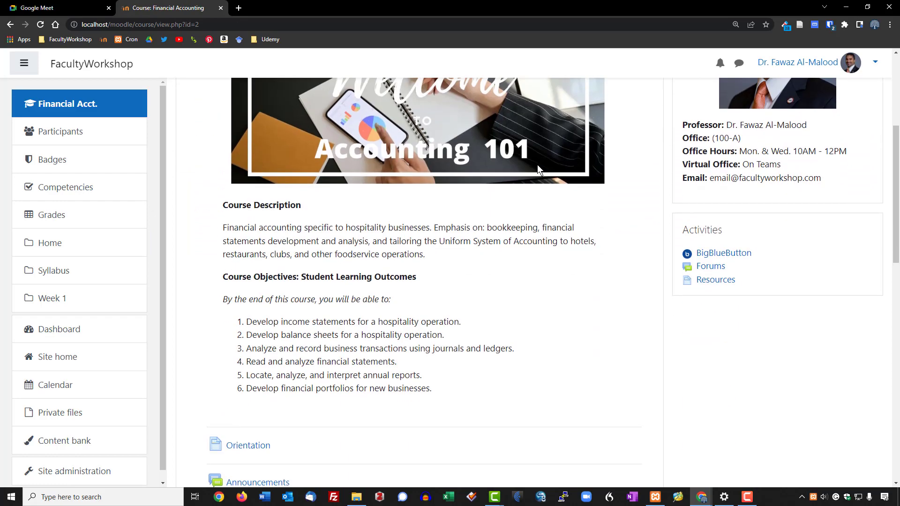
{"action": "scroll", "coordinate": [543, 288], "scroll_direction": "up", "scroll_amount": 7}
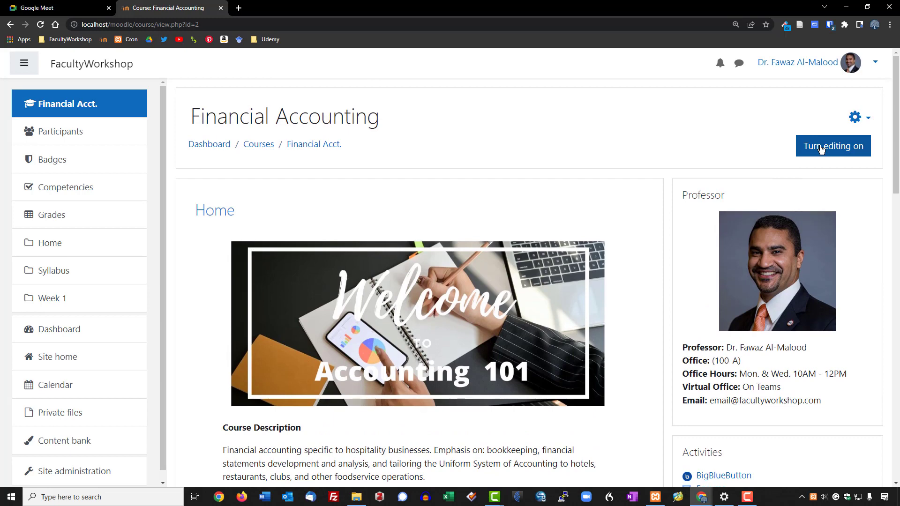
{"action": "left_click", "coordinate": [820, 147]}
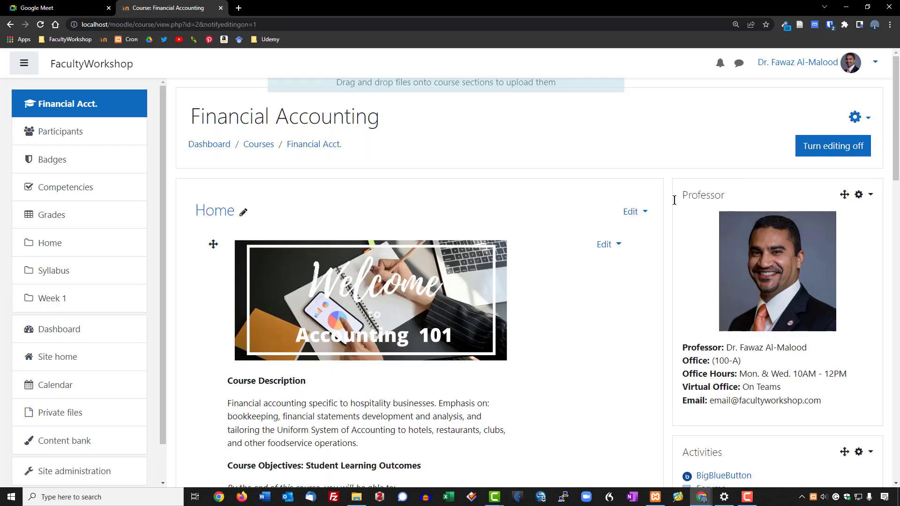
{"action": "scroll", "coordinate": [607, 286], "scroll_direction": "down", "scroll_amount": 8}
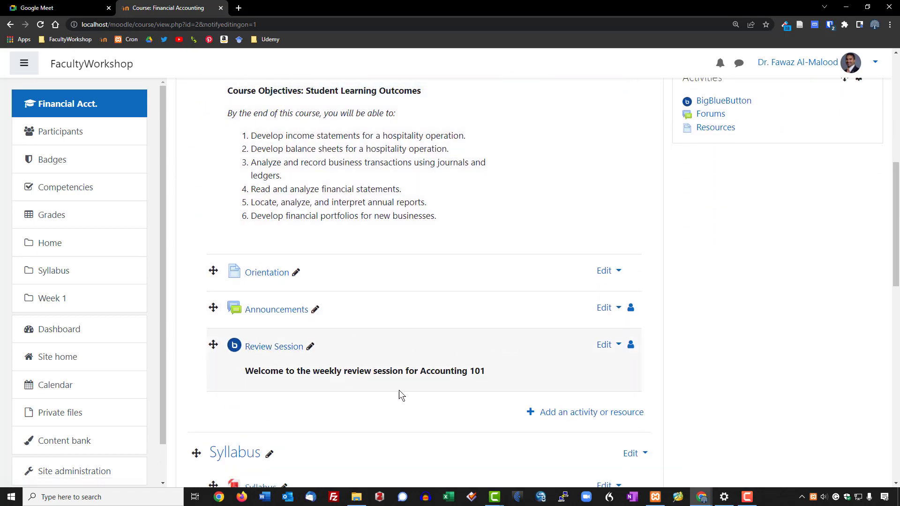
{"action": "left_click", "coordinate": [625, 416]}
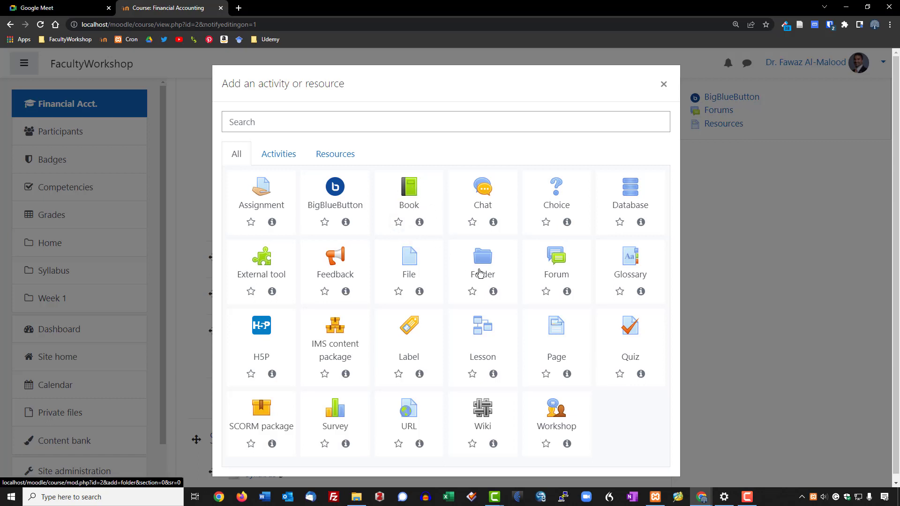
{"action": "scroll", "coordinate": [481, 273], "scroll_direction": "down", "scroll_amount": 1}
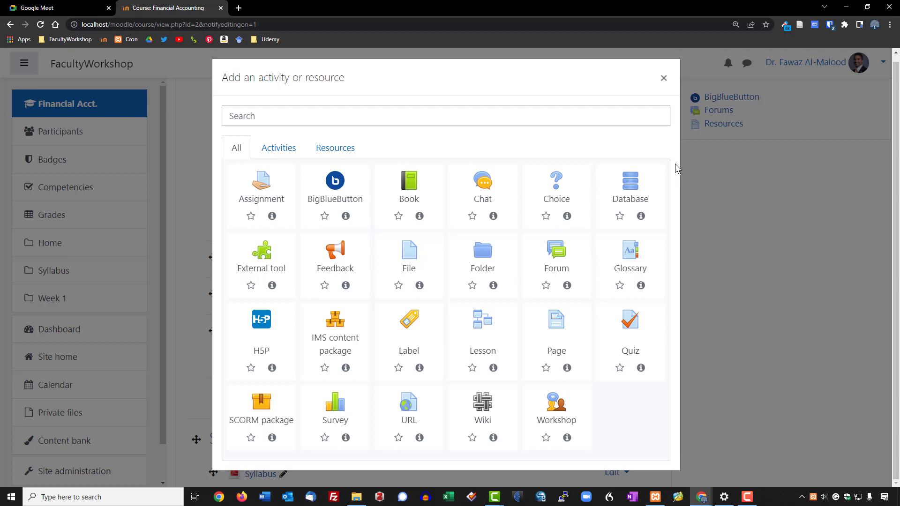
{"action": "left_click", "coordinate": [664, 78]}
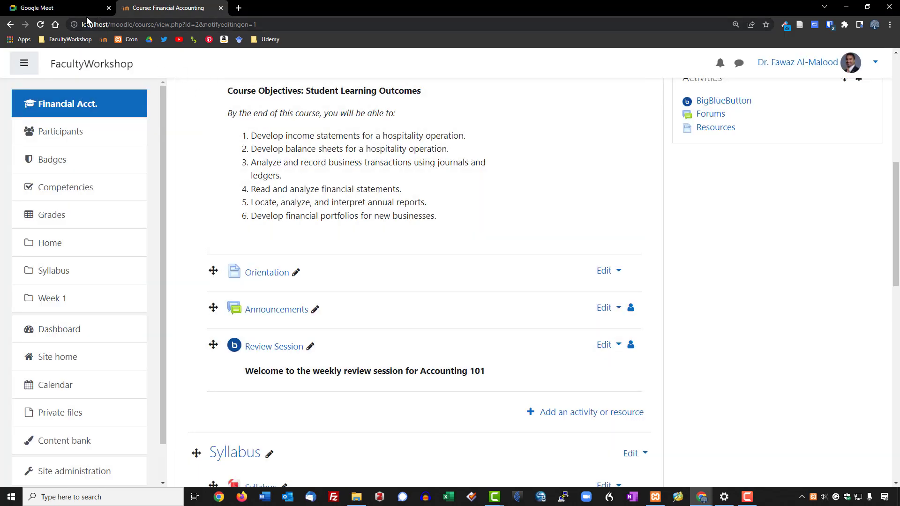
{"action": "left_click", "coordinate": [72, 10]}
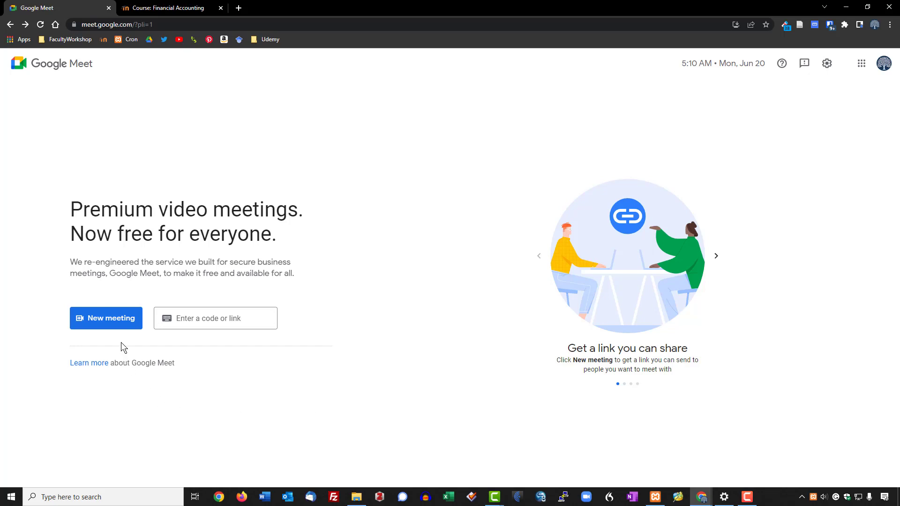
Create a Google Meet meeting for later, copy its link, and reopen Moodle's activity chooser
{"action": "left_click", "coordinate": [112, 324]}
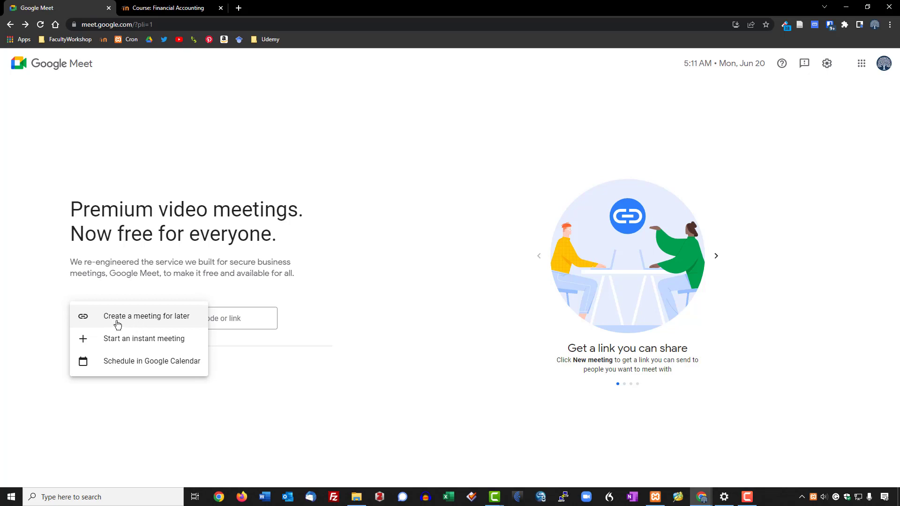
{"action": "left_click", "coordinate": [172, 322]}
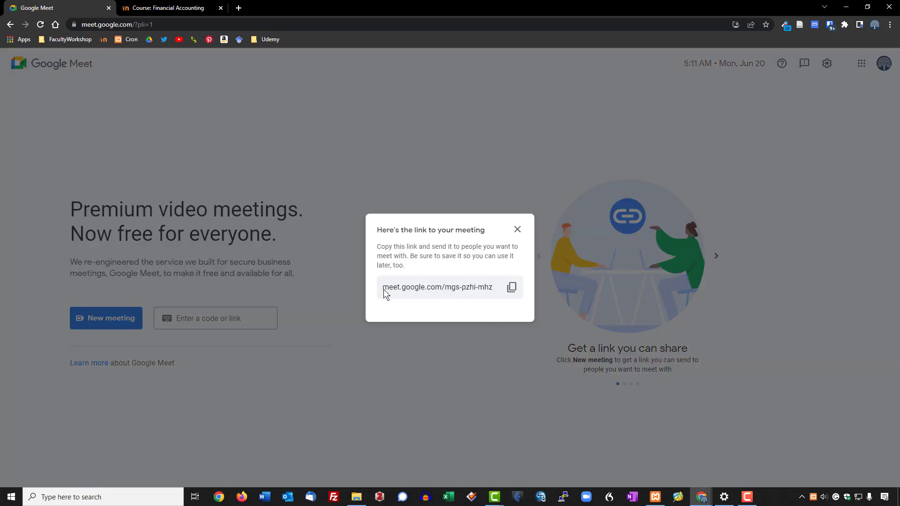
{"action": "left_click", "coordinate": [513, 290]}
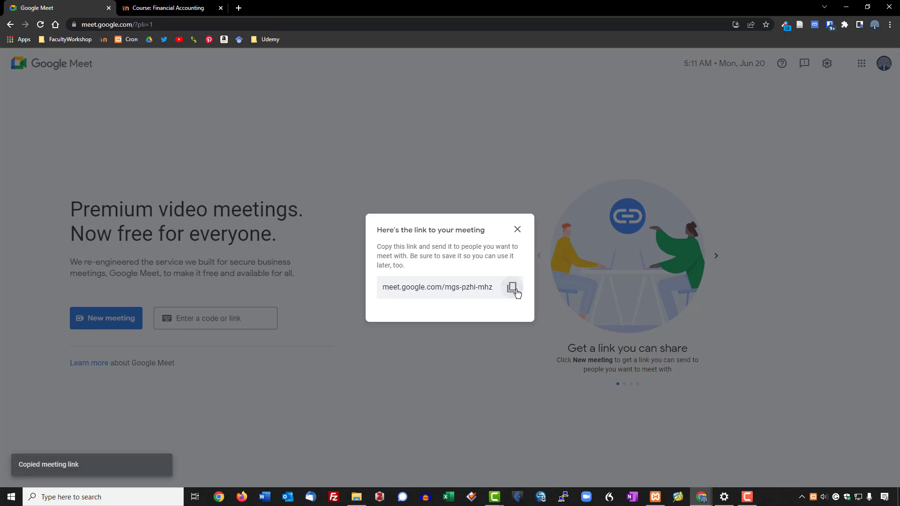
{"action": "left_click", "coordinate": [173, 8]}
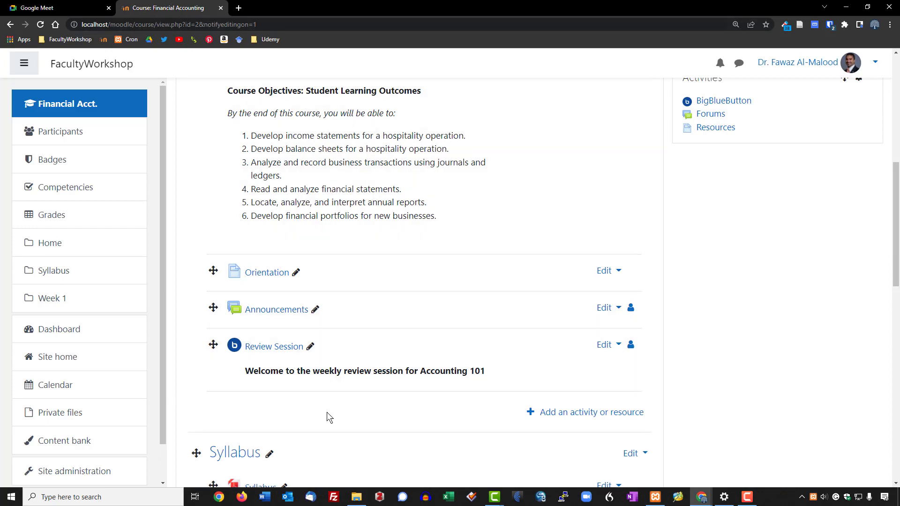
{"action": "left_click", "coordinate": [594, 417]}
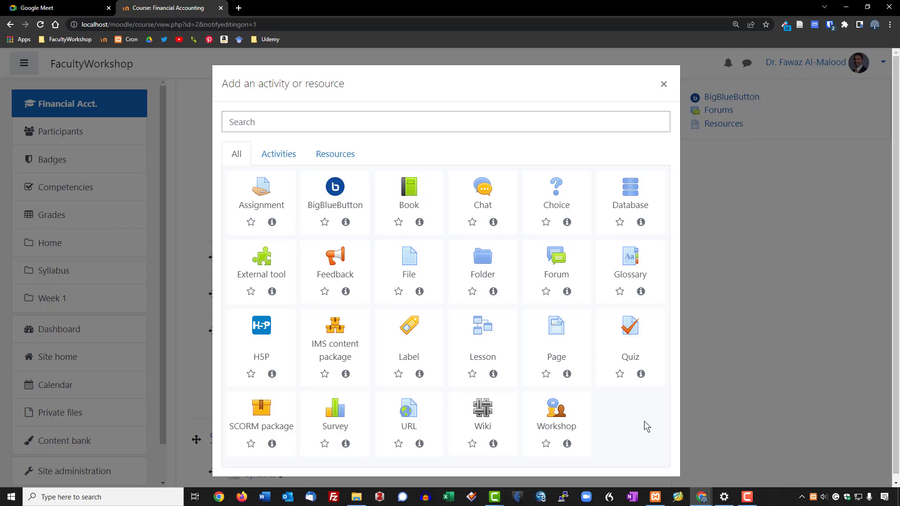
Add a URL resource named 'Office Hour' with the copied Google Meet link
{"action": "left_click", "coordinate": [406, 412]}
{"action": "scroll", "coordinate": [536, 198], "scroll_direction": "down", "scroll_amount": 1}
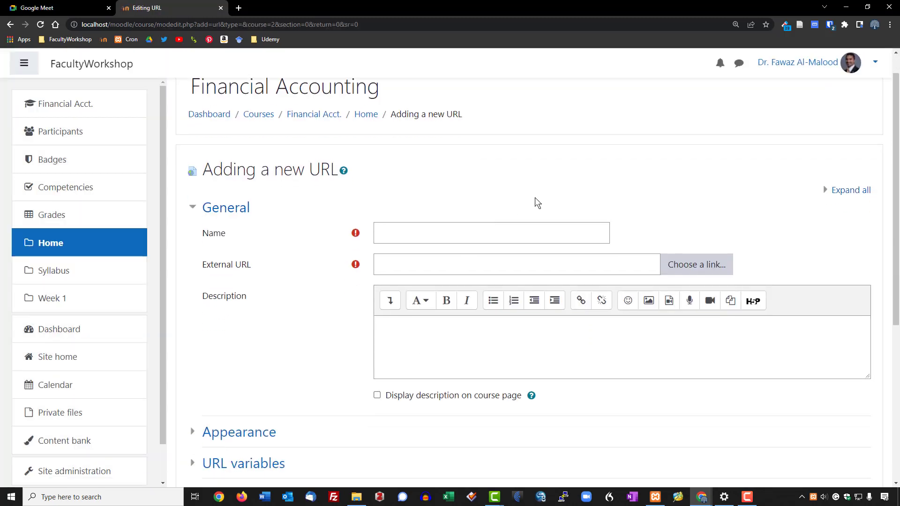
{"action": "scroll", "coordinate": [535, 198], "scroll_direction": "down", "scroll_amount": 2}
{"action": "left_click", "coordinate": [439, 171]}
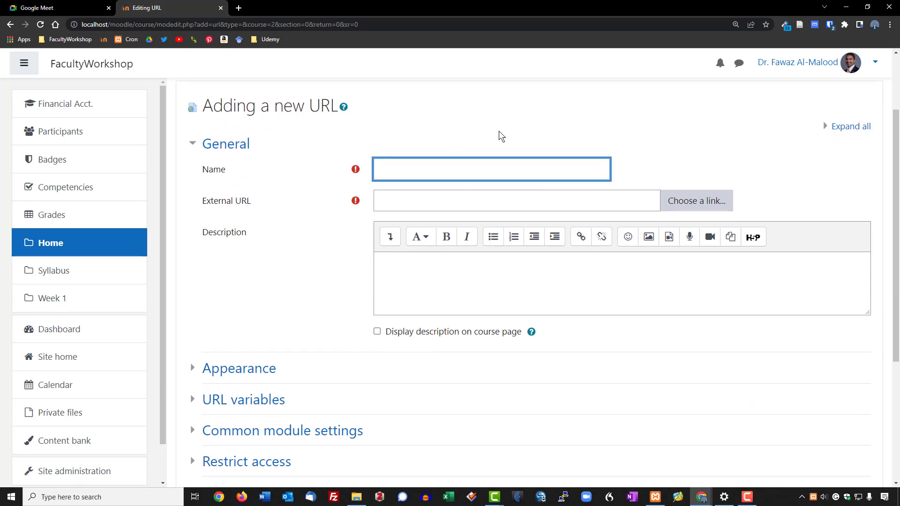
{"action": "type", "text": "Office Hour"}
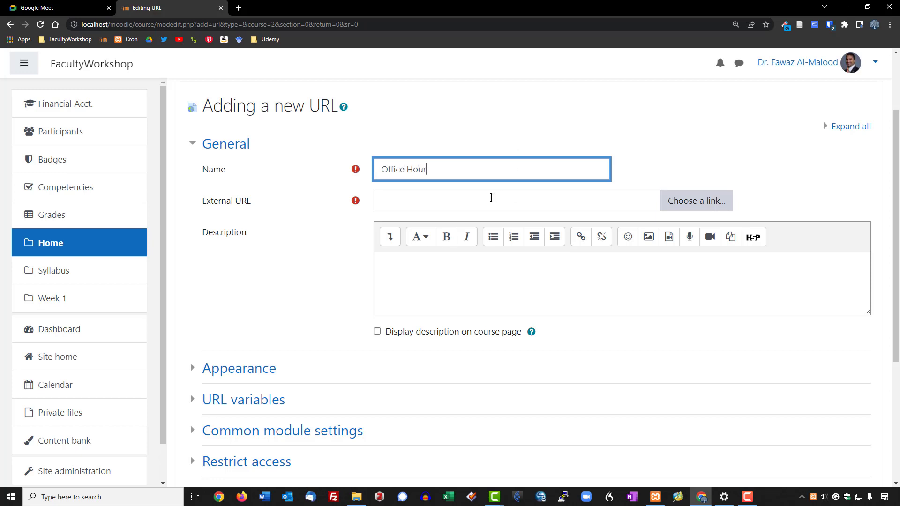
{"action": "left_click", "coordinate": [412, 203]}
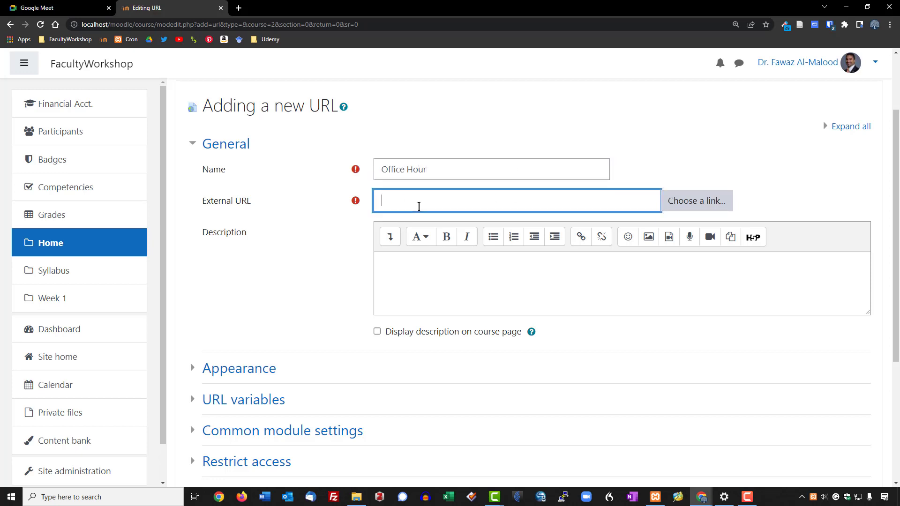
{"action": "key", "text": "ctrl+v"}
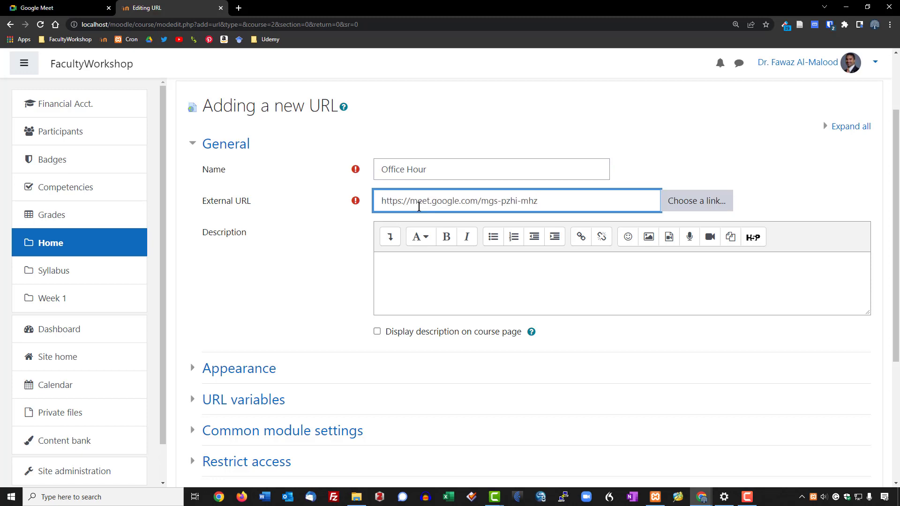
{"action": "right_click", "coordinate": [557, 200]}
{"action": "left_click", "coordinate": [655, 154]}
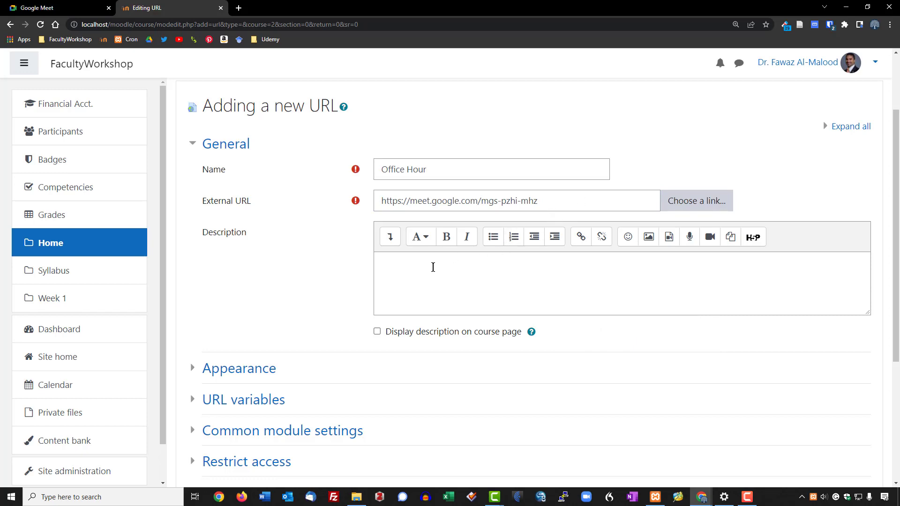
Write the office hour description starting 'This is' and display it on the course page
{"action": "left_click", "coordinate": [409, 268]}
{"action": "type", "text": "This is a Weekly Office Hour with your Professor"}
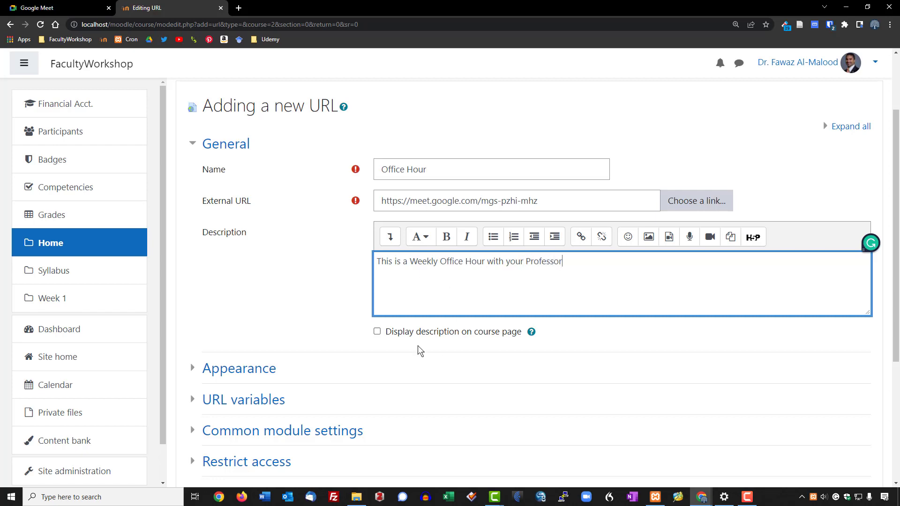
{"action": "left_click", "coordinate": [378, 333]}
{"action": "left_click_drag", "start_coordinate": [592, 266], "coordinate": [306, 267]}
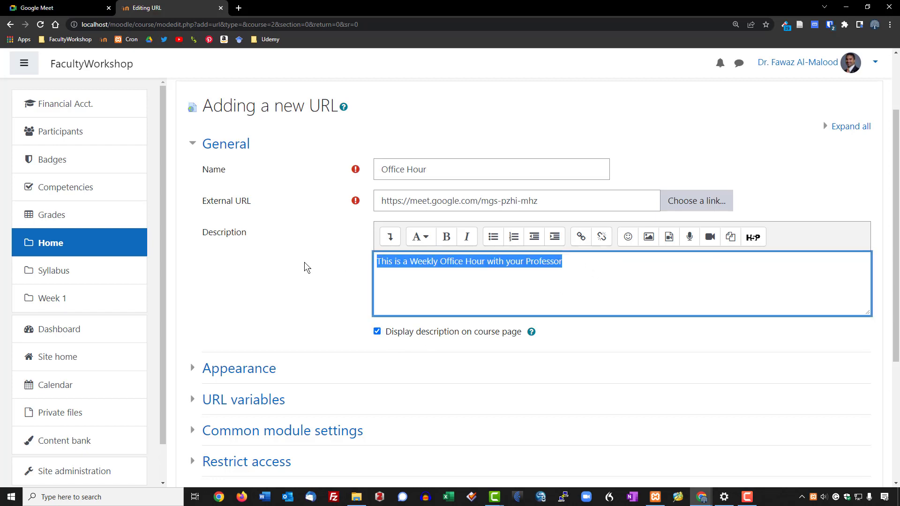
Bold the Office Hour description, then look over the Appearance and URL variables sections
{"action": "left_click", "coordinate": [439, 245]}
{"action": "left_click", "coordinate": [272, 288]}
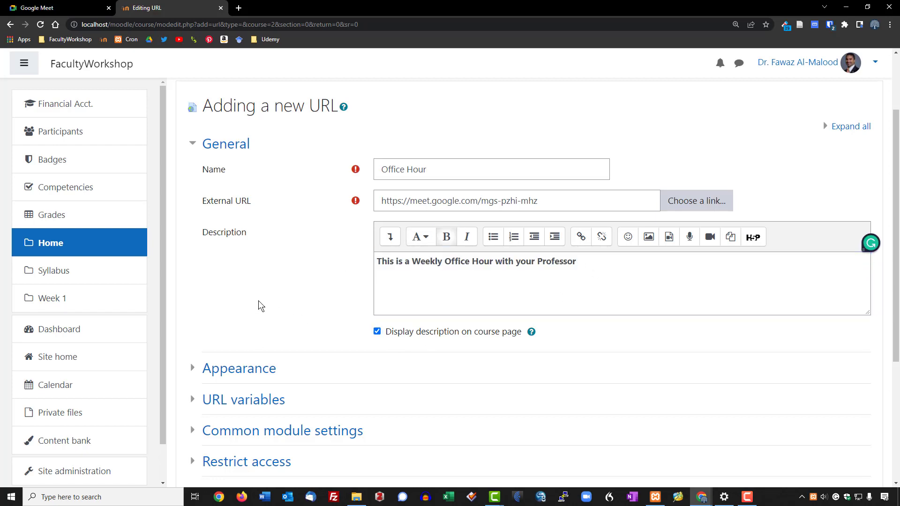
{"action": "scroll", "coordinate": [272, 280], "scroll_direction": "down", "scroll_amount": 1}
{"action": "left_click", "coordinate": [276, 323]}
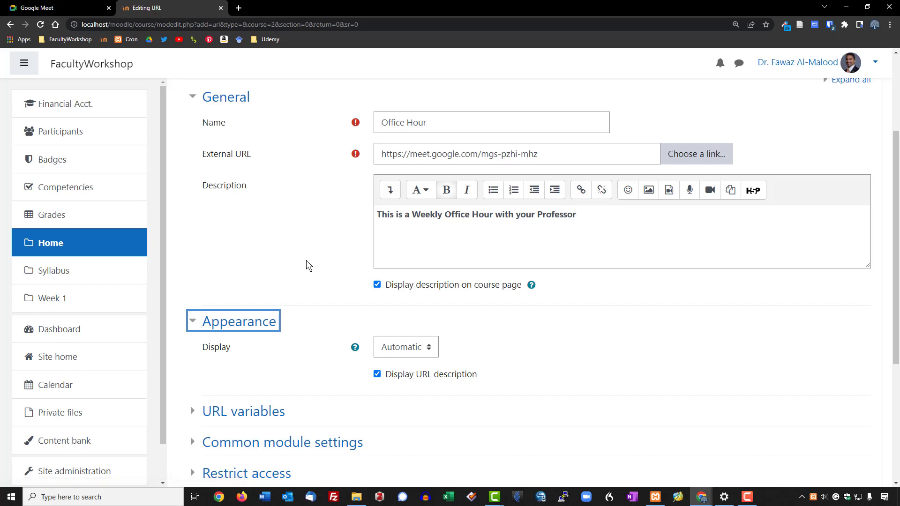
{"action": "scroll", "coordinate": [305, 263], "scroll_direction": "down", "scroll_amount": 1}
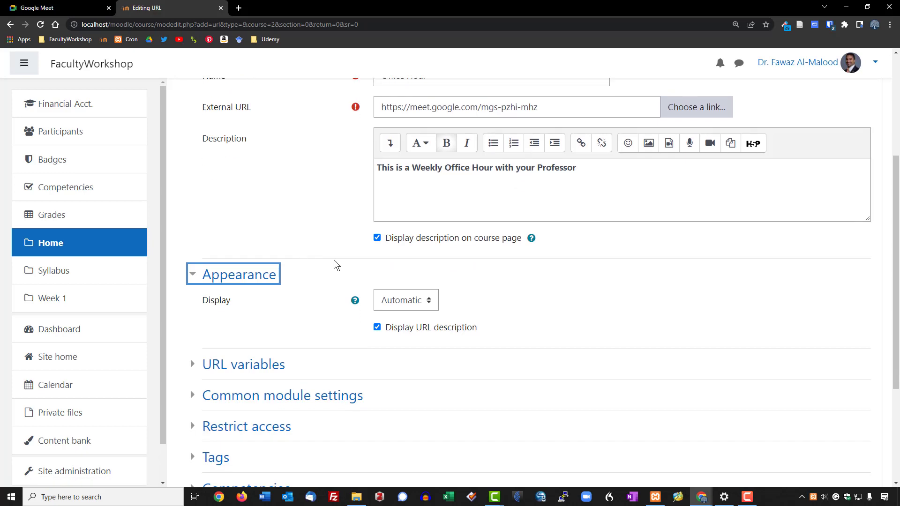
{"action": "left_click", "coordinate": [252, 276]}
{"action": "left_click", "coordinate": [255, 305]}
{"action": "scroll", "coordinate": [485, 281], "scroll_direction": "down", "scroll_amount": 3}
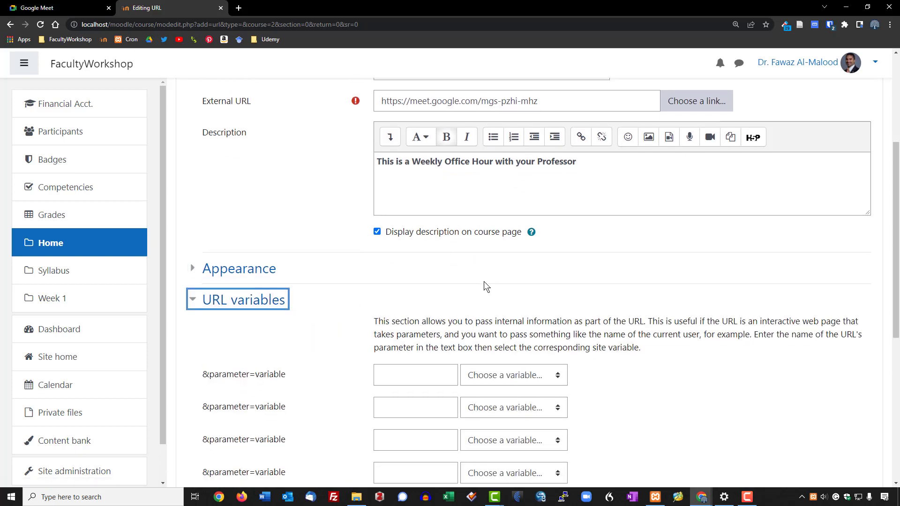
{"action": "scroll", "coordinate": [314, 294], "scroll_direction": "up", "scroll_amount": 7}
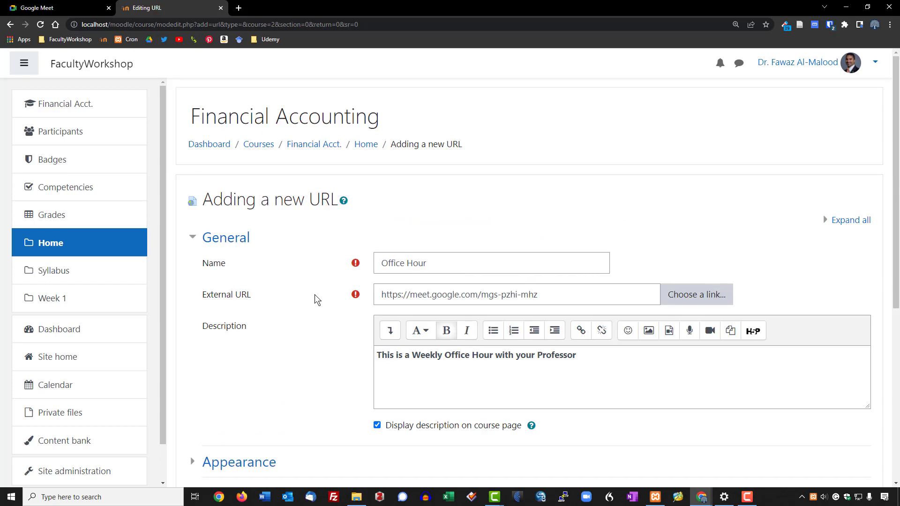
{"action": "scroll", "coordinate": [314, 295], "scroll_direction": "down", "scroll_amount": 2}
Append 'Mondays from 10AM to 12PM' after 'Professor' in the description and save the resource
{"action": "left_click", "coordinate": [616, 267]}
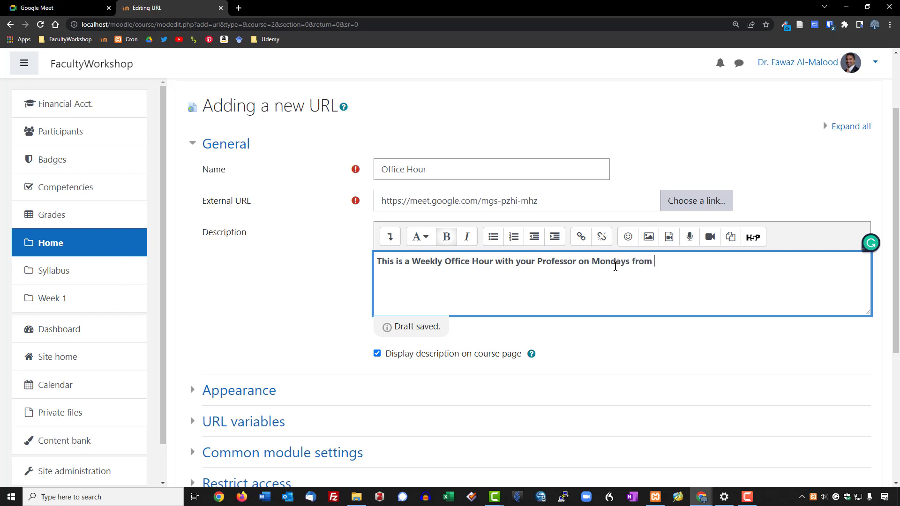
{"action": "type", "text": "10AM to 12PM"}
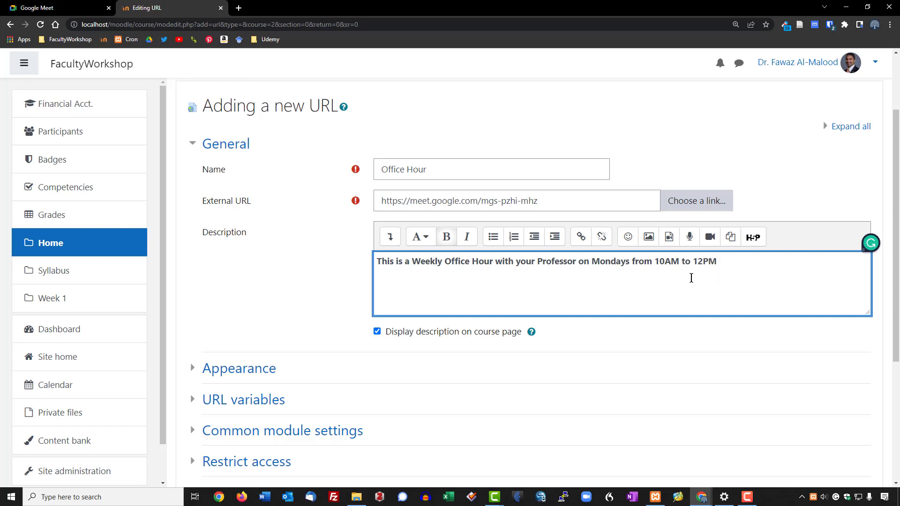
{"action": "left_click_drag", "start_coordinate": [713, 264], "coordinate": [658, 263]}
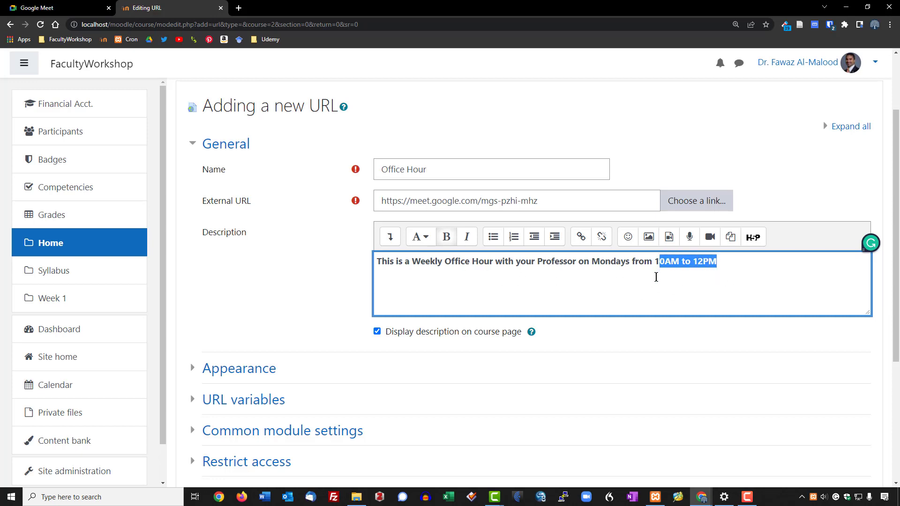
{"action": "left_click", "coordinate": [656, 277]}
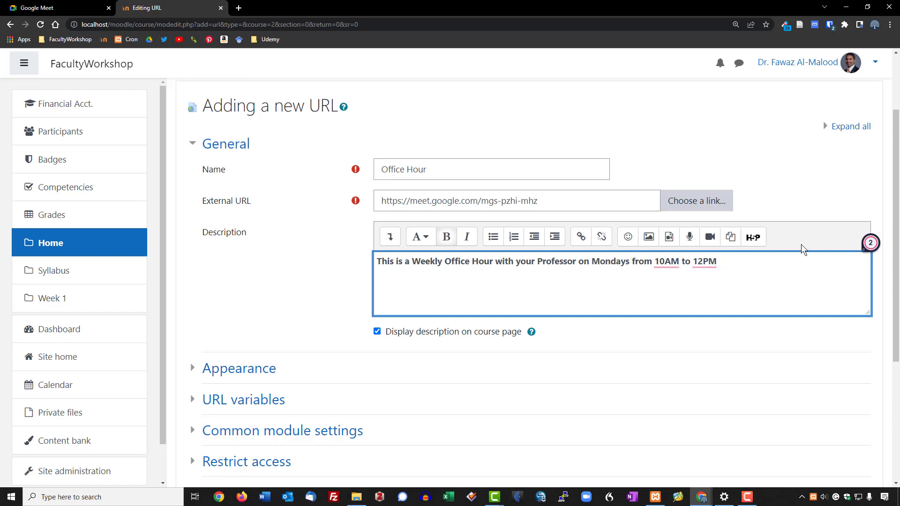
{"action": "scroll", "coordinate": [283, 288], "scroll_direction": "down", "scroll_amount": 4}
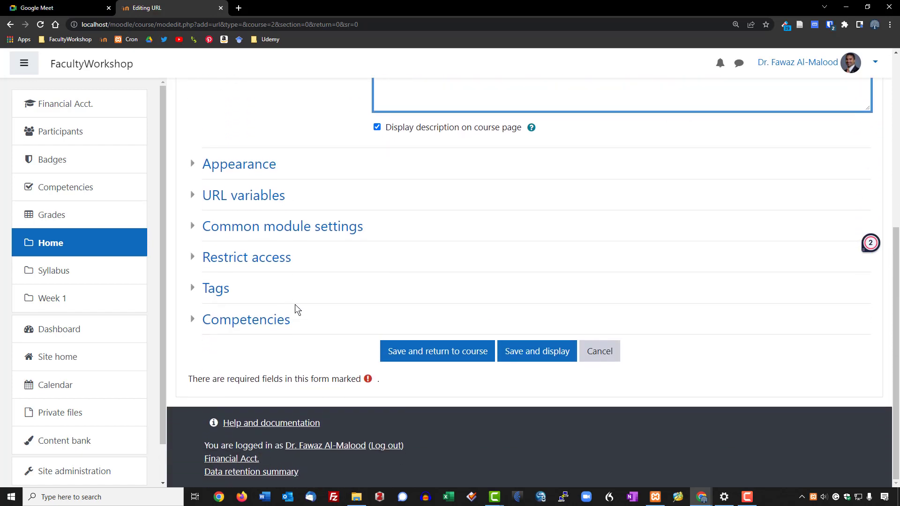
{"action": "left_click", "coordinate": [458, 357]}
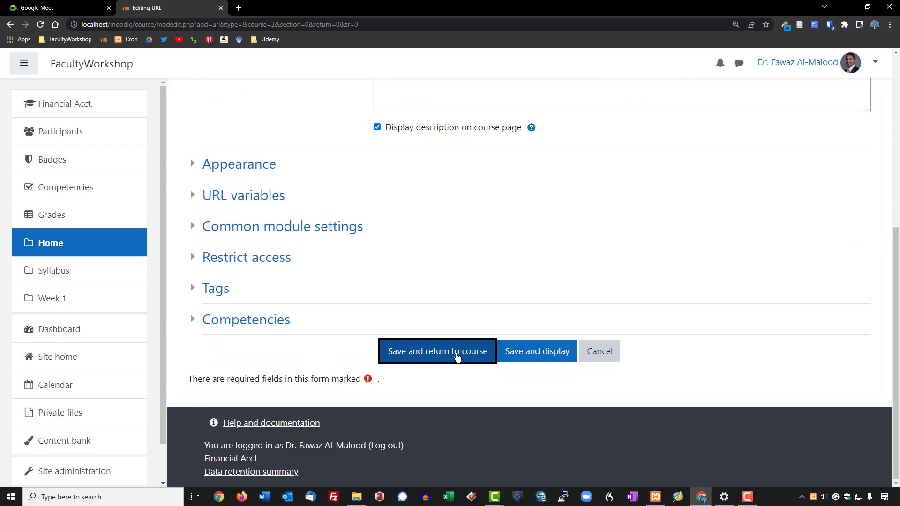
Open the Office Hour resource from the course page and follow its meet.google.com link
{"action": "scroll", "coordinate": [572, 317], "scroll_direction": "down", "scroll_amount": 7}
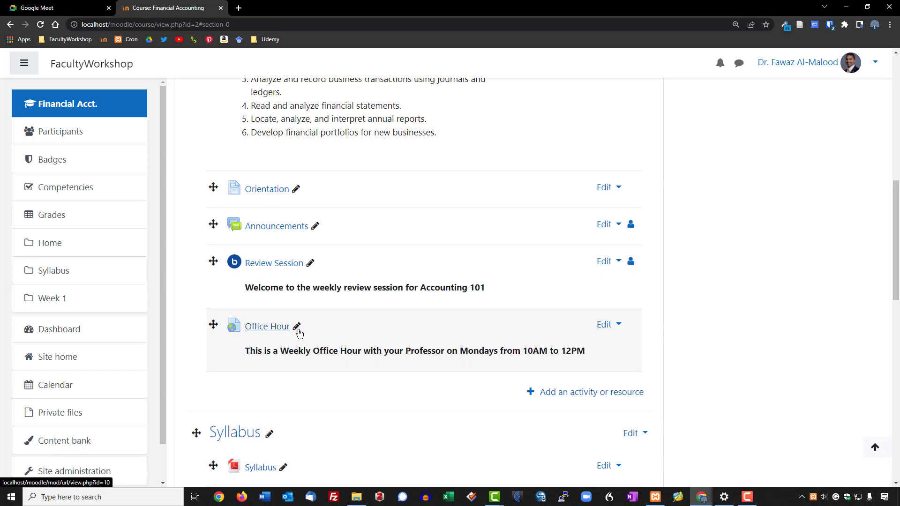
{"action": "left_click", "coordinate": [271, 330]}
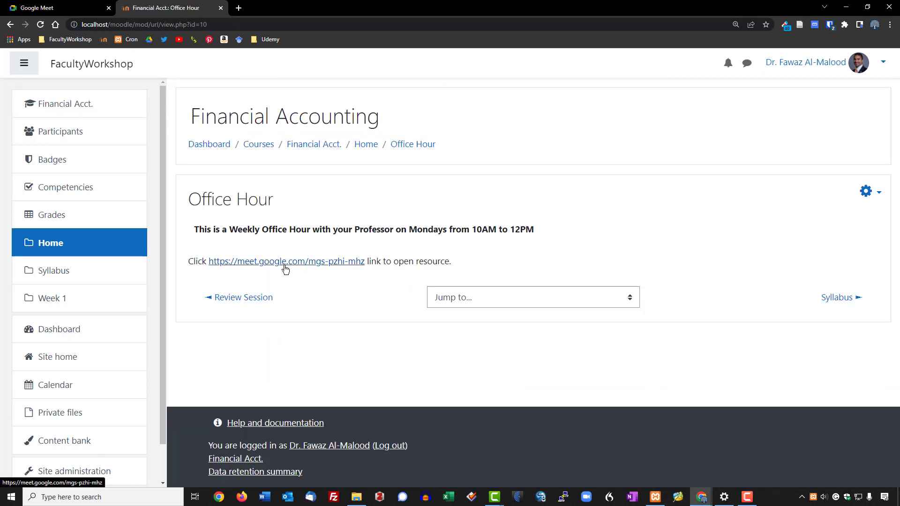
{"action": "left_click", "coordinate": [334, 262]}
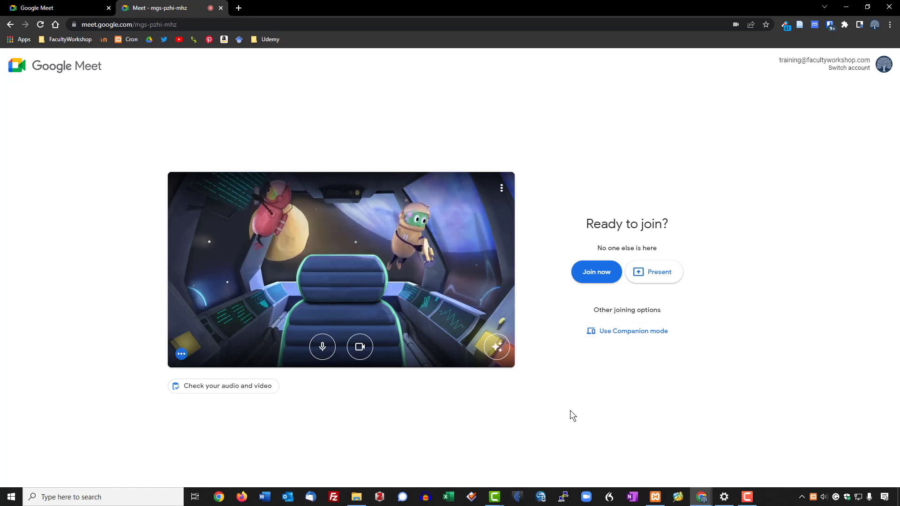
Join the Google Meet call and send 'This is a test' in the in-call chat panel
{"action": "left_click", "coordinate": [598, 273]}
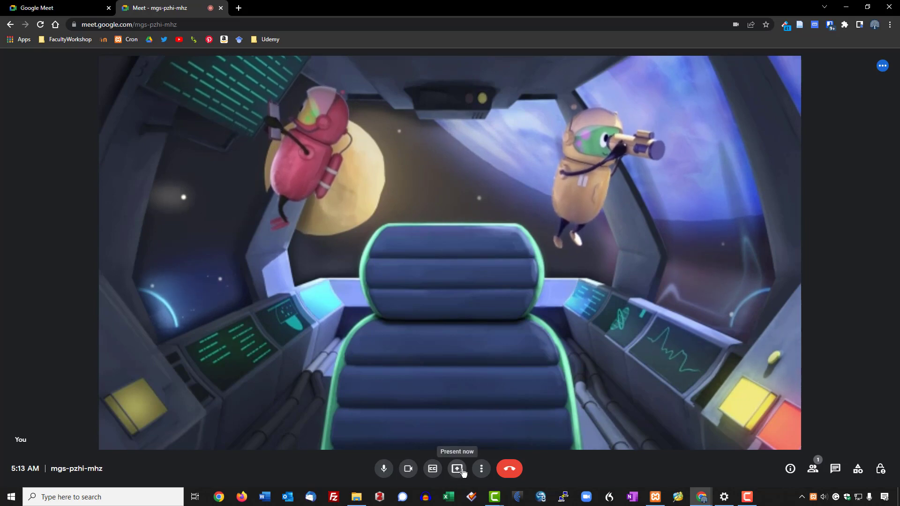
{"action": "left_click", "coordinate": [836, 469]}
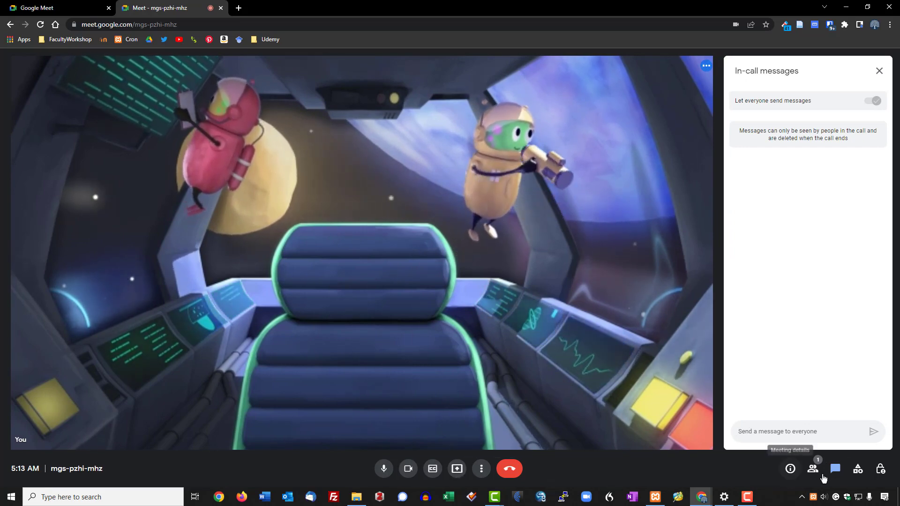
{"action": "left_click", "coordinate": [783, 434]}
{"action": "type", "text": "This is a test"}
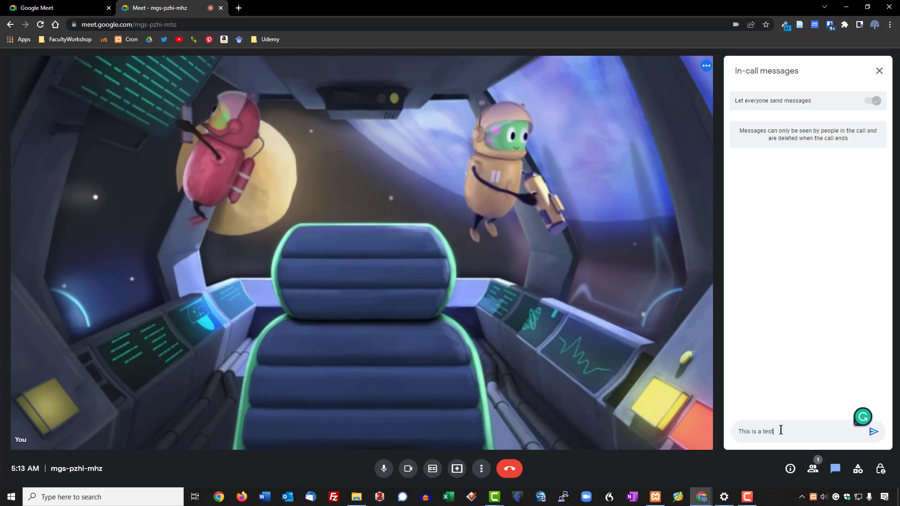
{"action": "key", "text": "Return"}
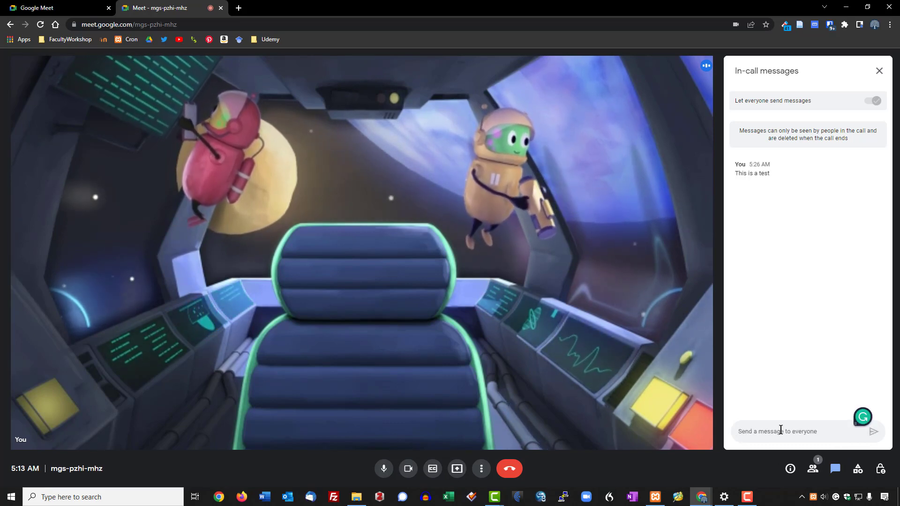